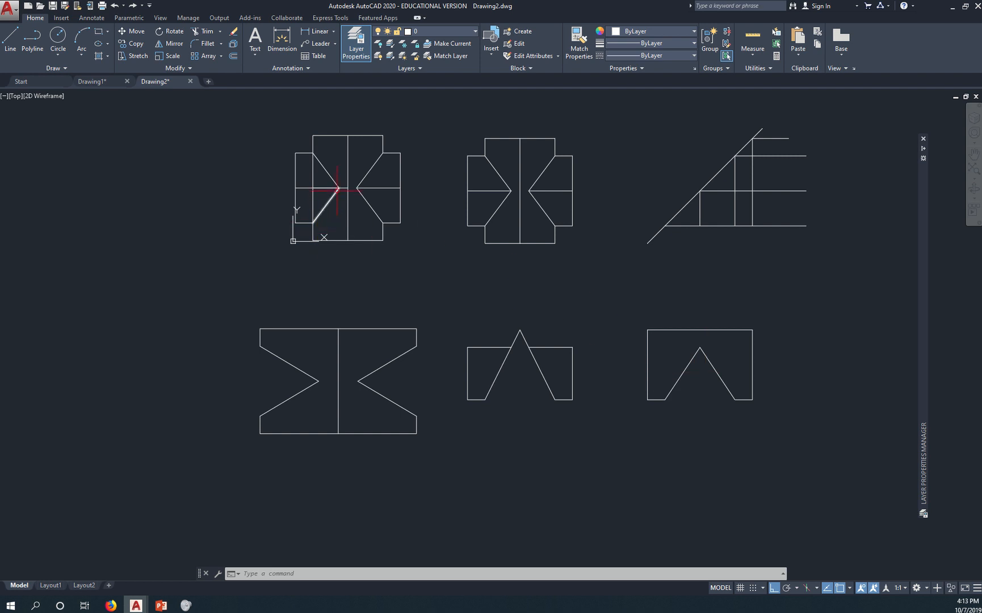
# Examine the sloping line of the upright construction on the first roof plan in a 3D view
pyautogui.moveTo(413, 283)
pyautogui.keyDown('shift'); pyautogui.mouseDown(button='middle')
pyautogui.moveTo(443, 299)
pyautogui.moveTo(402, 288)
pyautogui.moveTo(375, 250)
pyautogui.moveTo(472, 265)
pyautogui.moveTo(491, 252)
pyautogui.mouseUp(button='middle'); pyautogui.keyUp('shift')
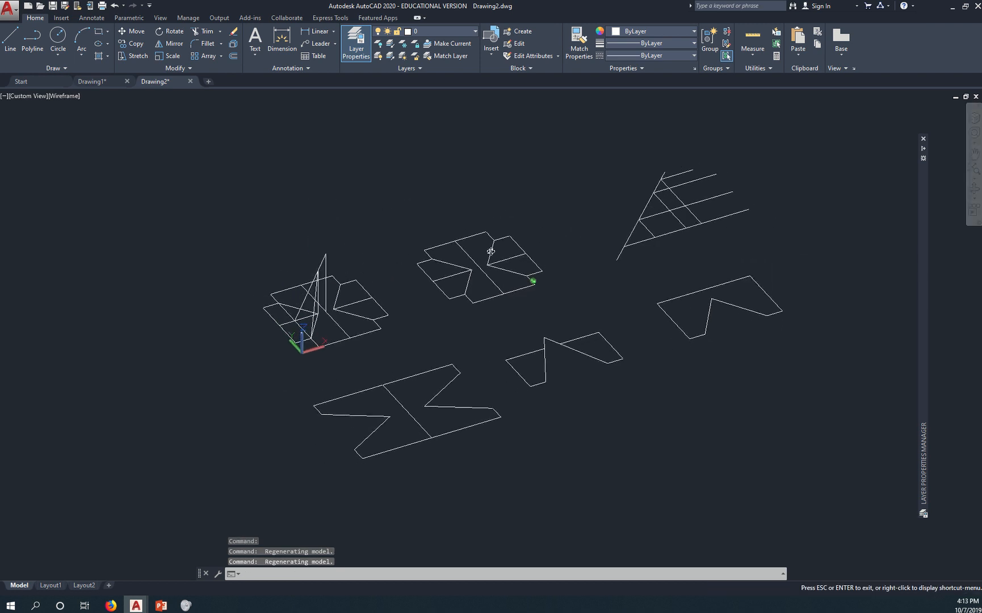
pyautogui.scroll(-1, 491, 252)
pyautogui.scroll(3, 400, 310)
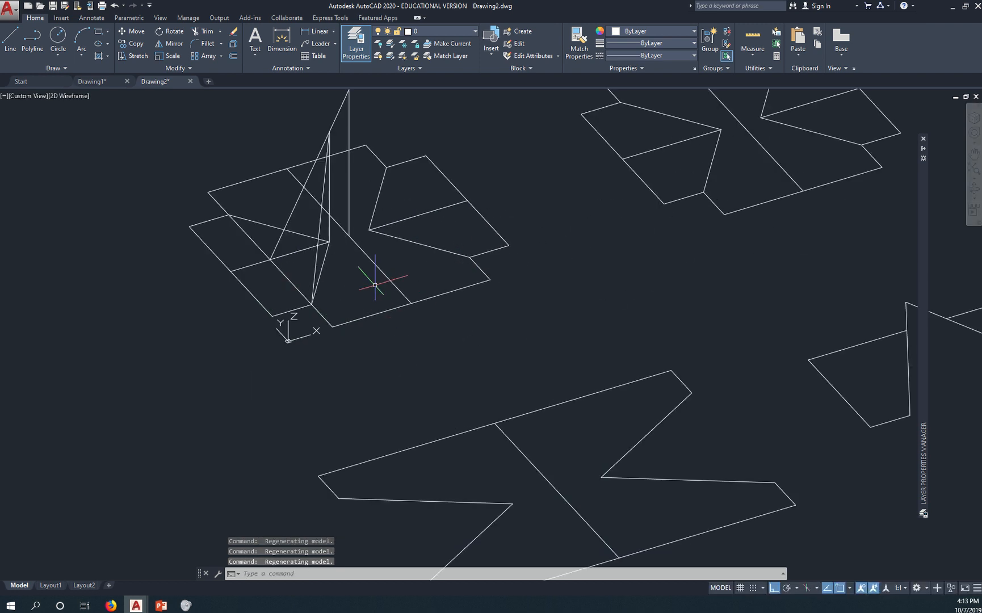
pyautogui.click(320, 222)
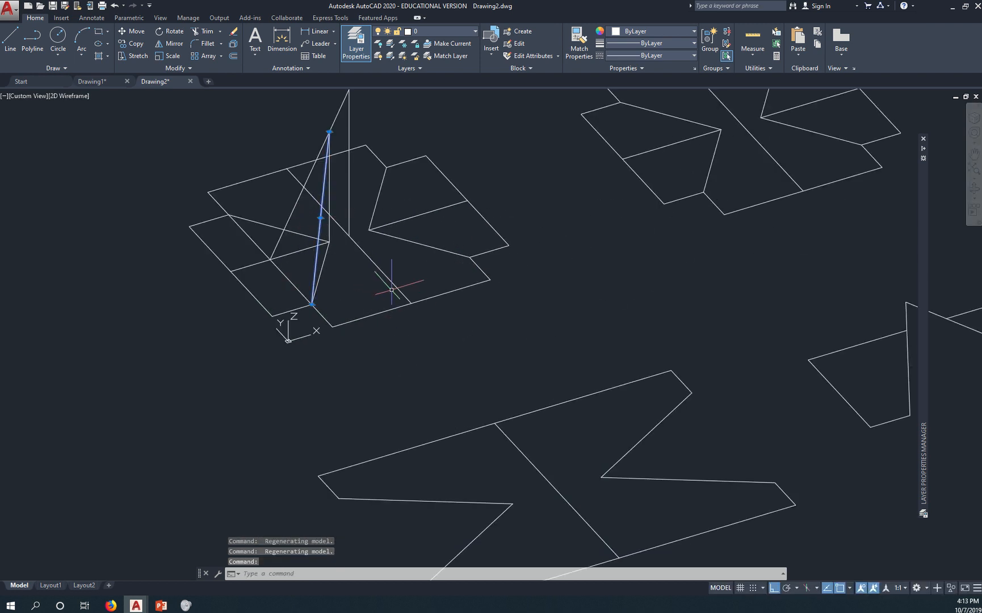
pyautogui.press('Escape')
pyautogui.scroll(-3, 472, 332)
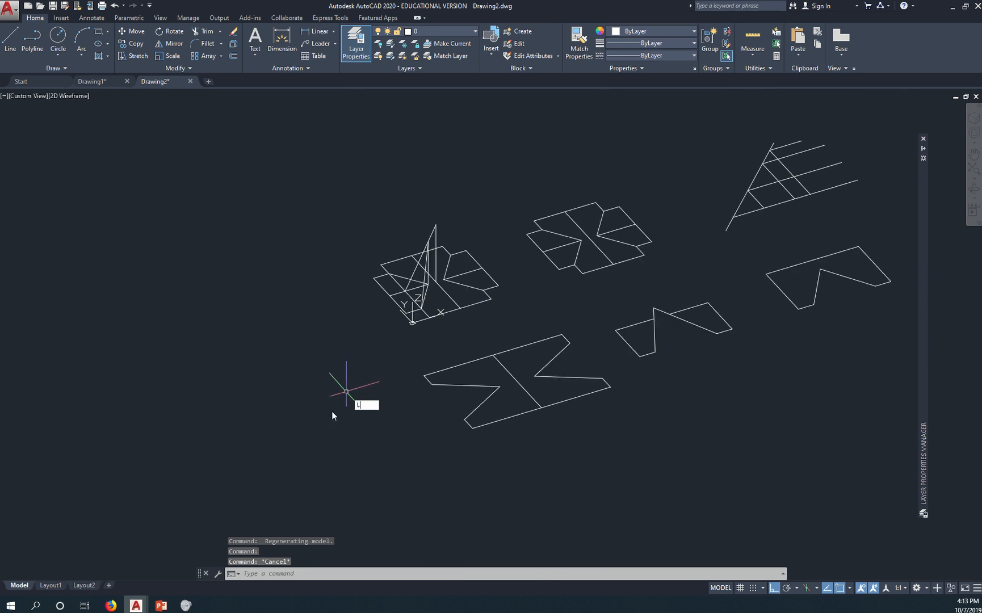
# Draw a 4' line parallel to the X axis in the empty area beside the large notched outline
pyautogui.write('L')
pyautogui.press('Return')
pyautogui.click(181, 433)
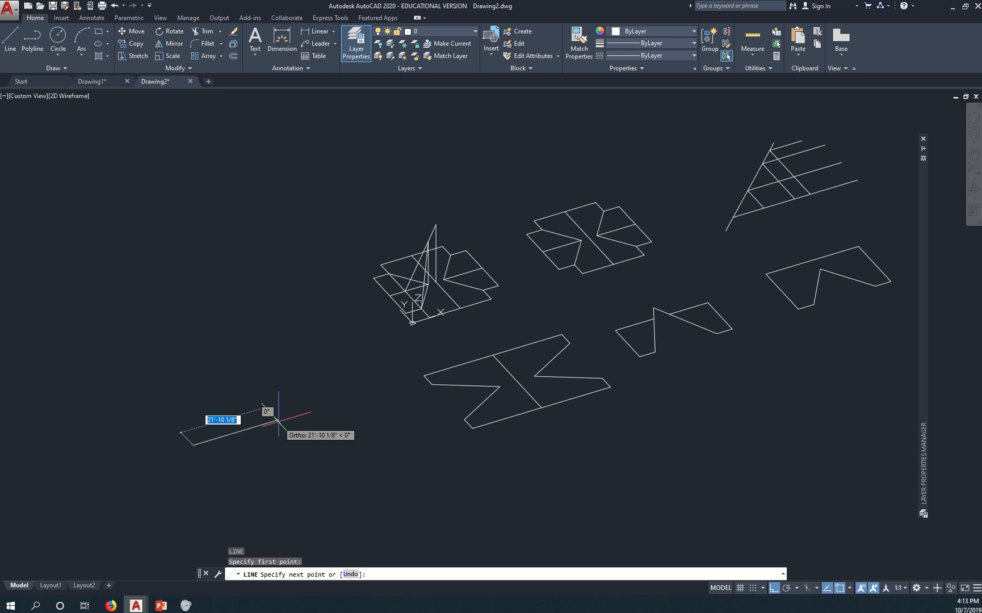
pyautogui.write("4'")
pyautogui.press('Return')
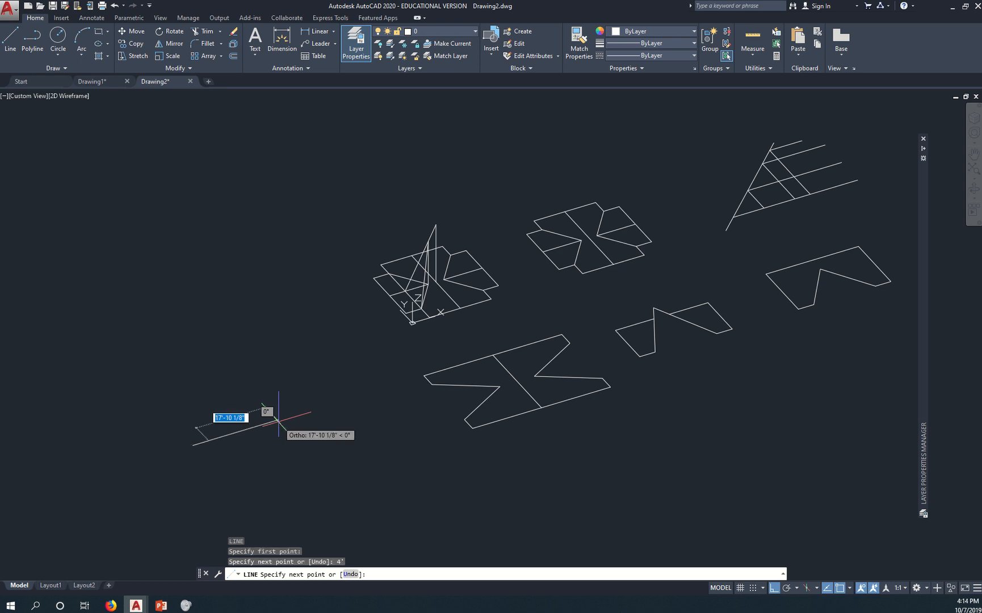
pyautogui.press('Return')
# Move the 4' line along the X axis, closer to the large notched outline
pyautogui.write('M')
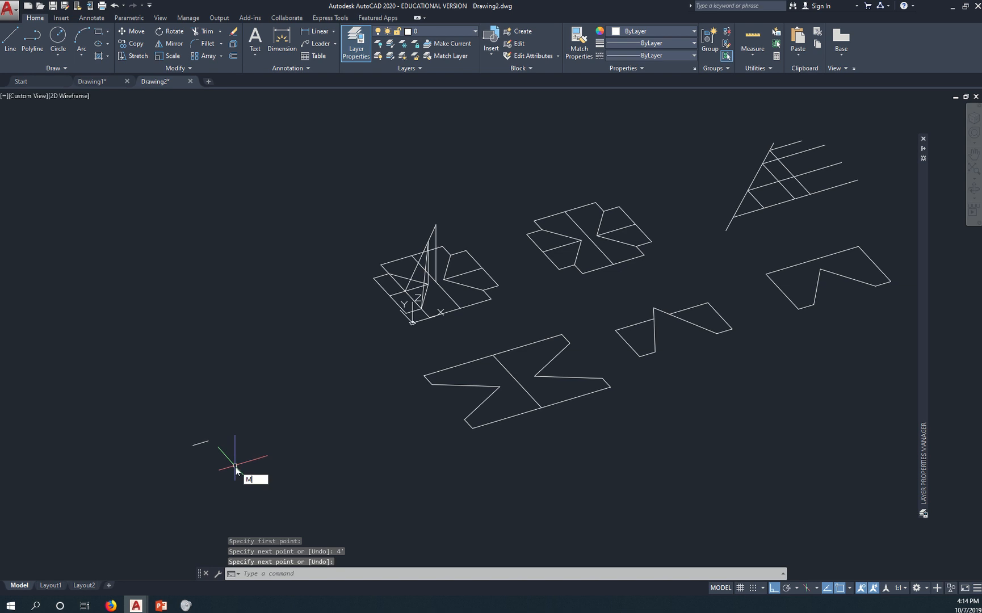
pyautogui.press('Return')
pyautogui.click(202, 443)
pyautogui.press('Return')
pyautogui.click(193, 470)
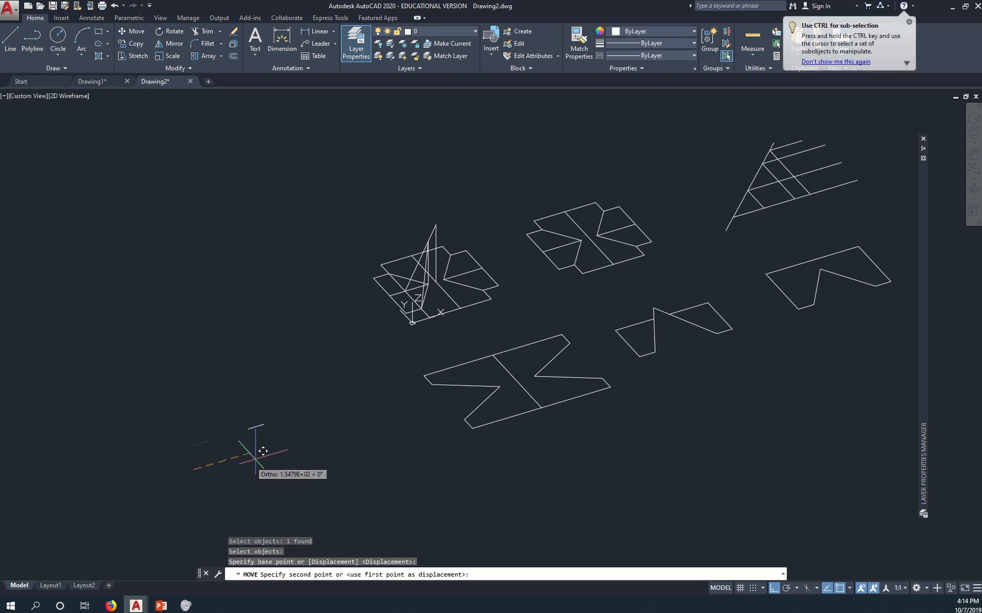
pyautogui.click(343, 426)
pyautogui.press('Escape')
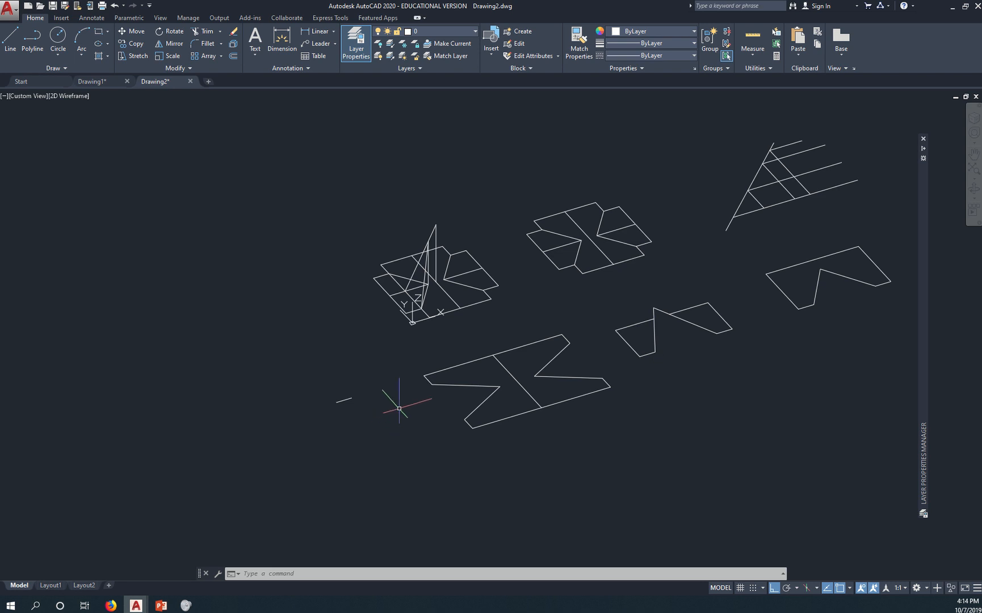
# Offset the 4' line toward the back by the length picked along the left slope of the peaked elevation's gable
pyautogui.press('Return')
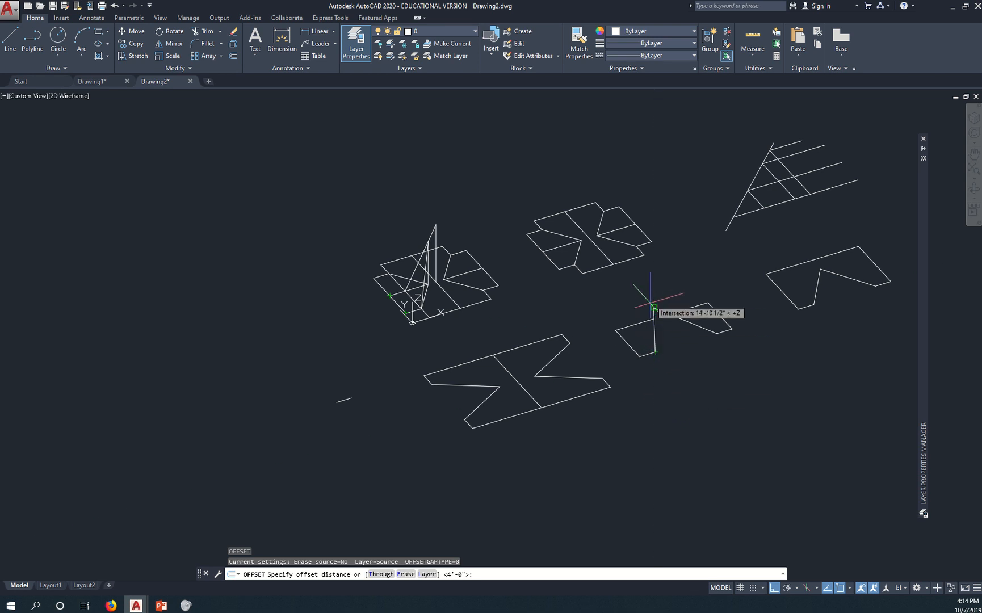
pyautogui.click(656, 352)
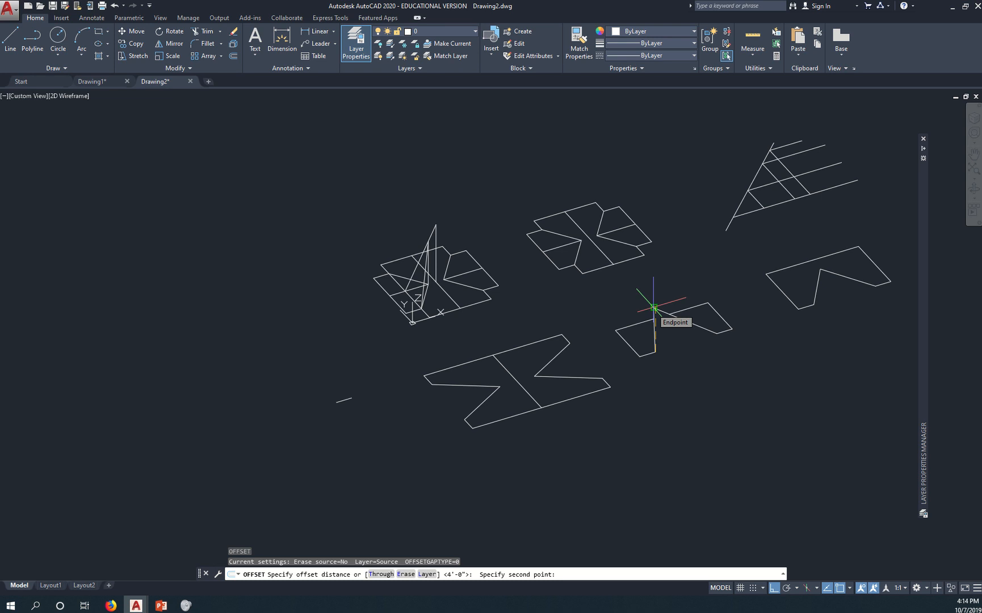
pyautogui.click(654, 308)
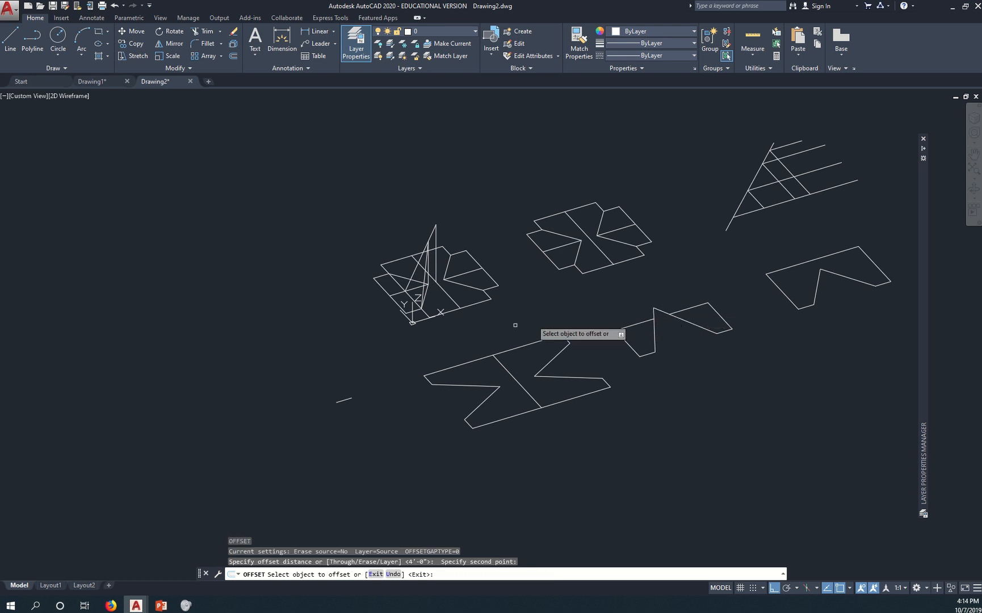
pyautogui.click(344, 400)
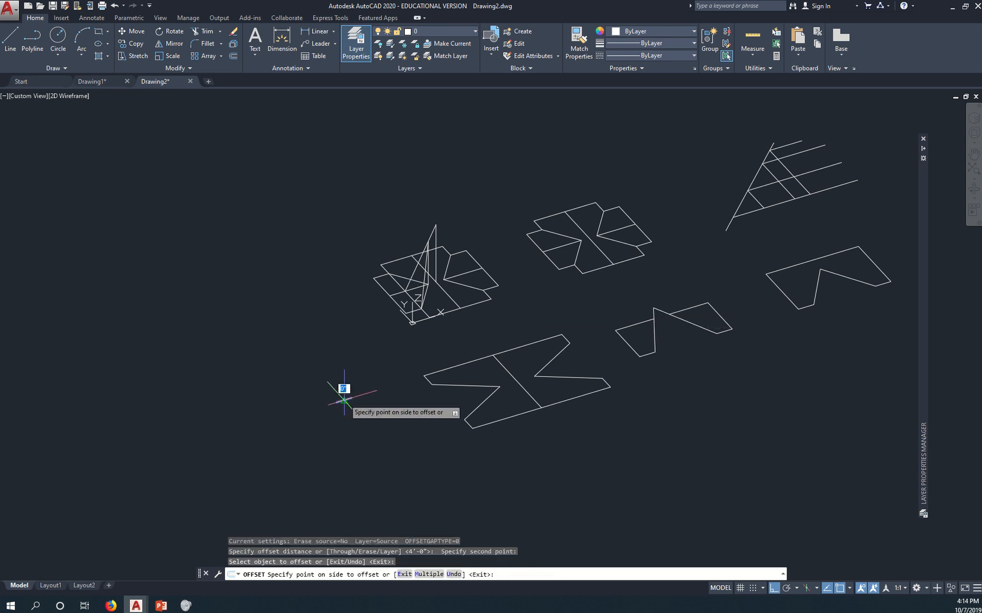
pyautogui.click(329, 368)
pyautogui.press('Escape')
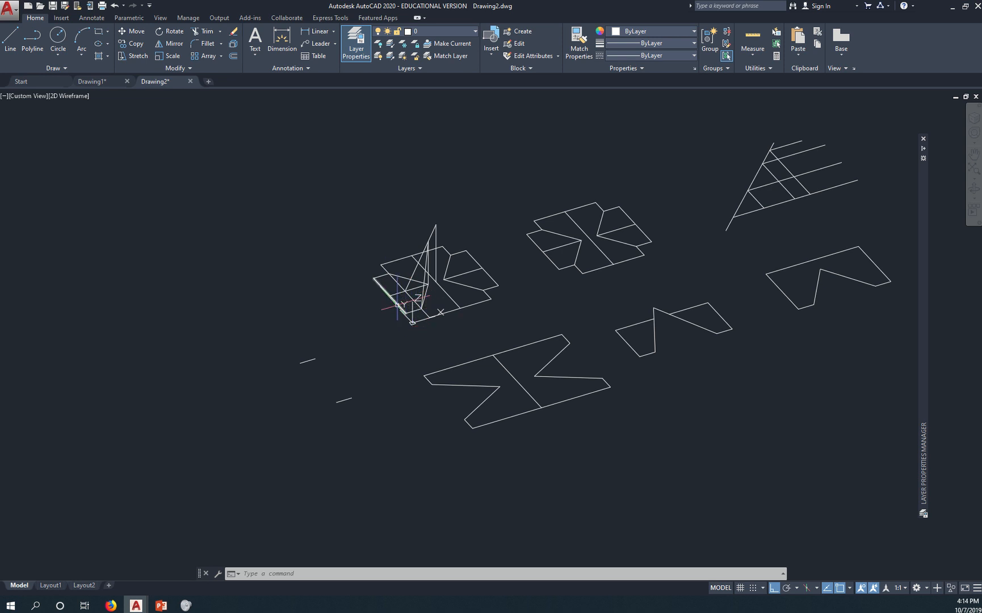
# Draw a 12' vertical line up from the midpoint of the first plan's left edge, continuing down to that edge's front corner
pyautogui.write('l')
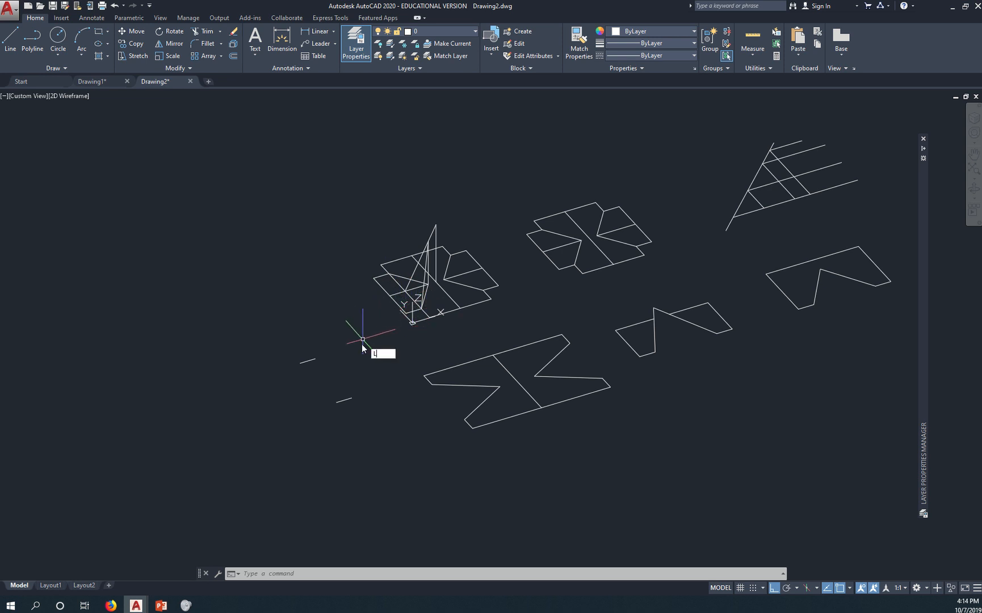
pyautogui.press('Return')
pyautogui.click(389, 296)
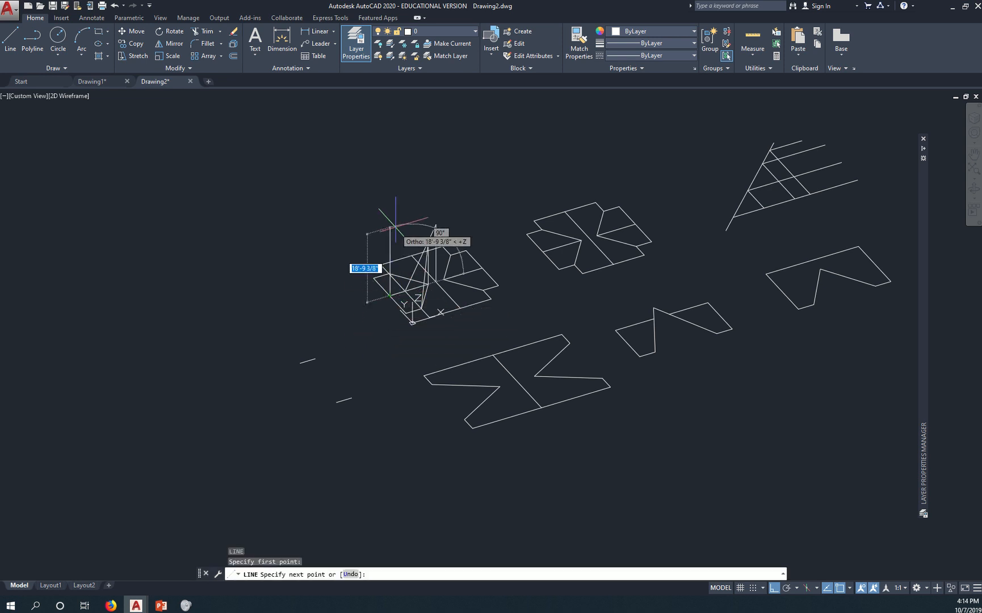
pyautogui.write('12')
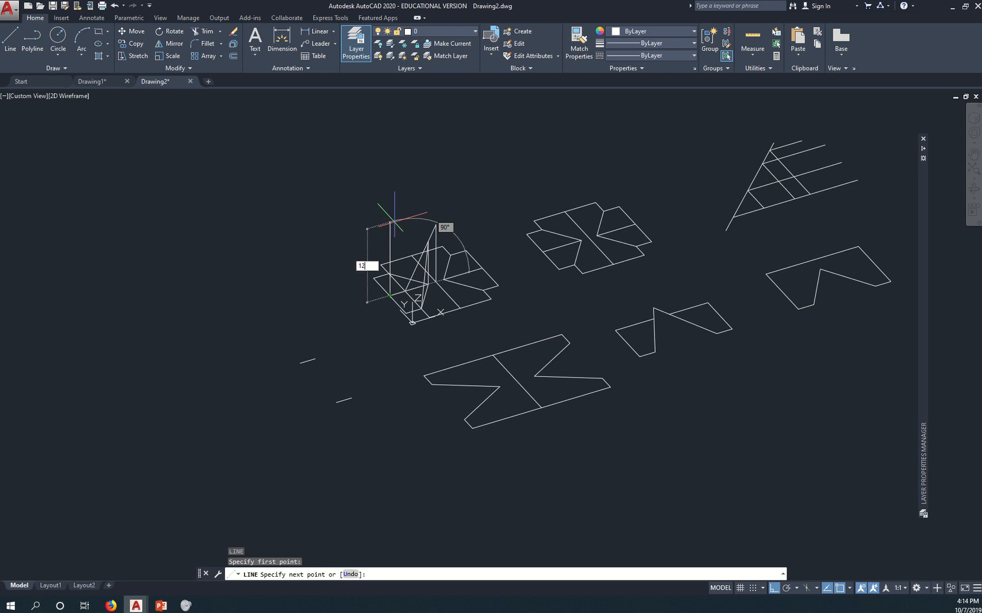
pyautogui.press('Return')
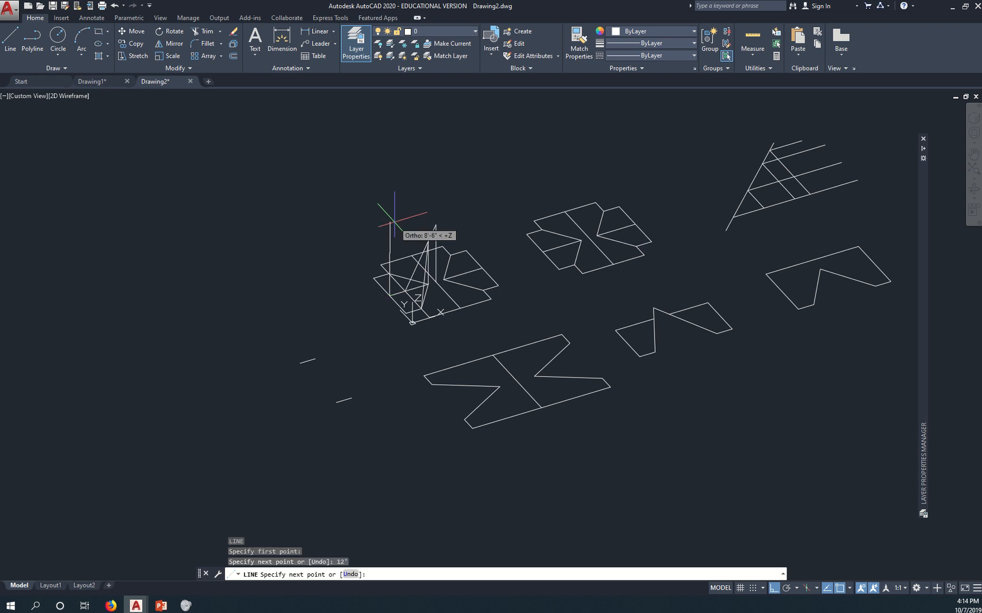
pyautogui.scroll(5, 403, 287)
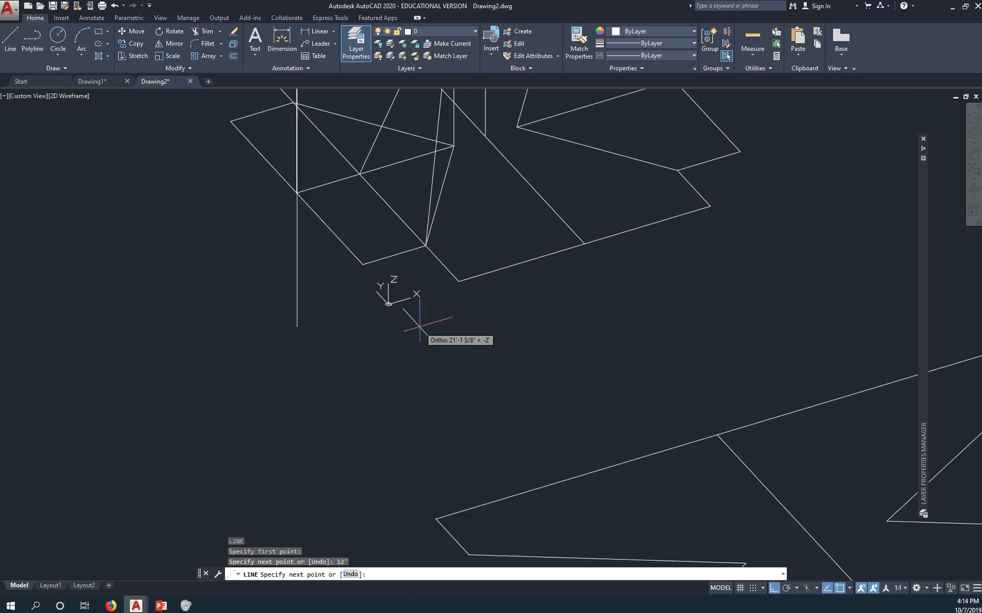
pyautogui.click(364, 265)
pyautogui.press('Escape')
pyautogui.press('Escape')
pyautogui.scroll(-3, 390, 342)
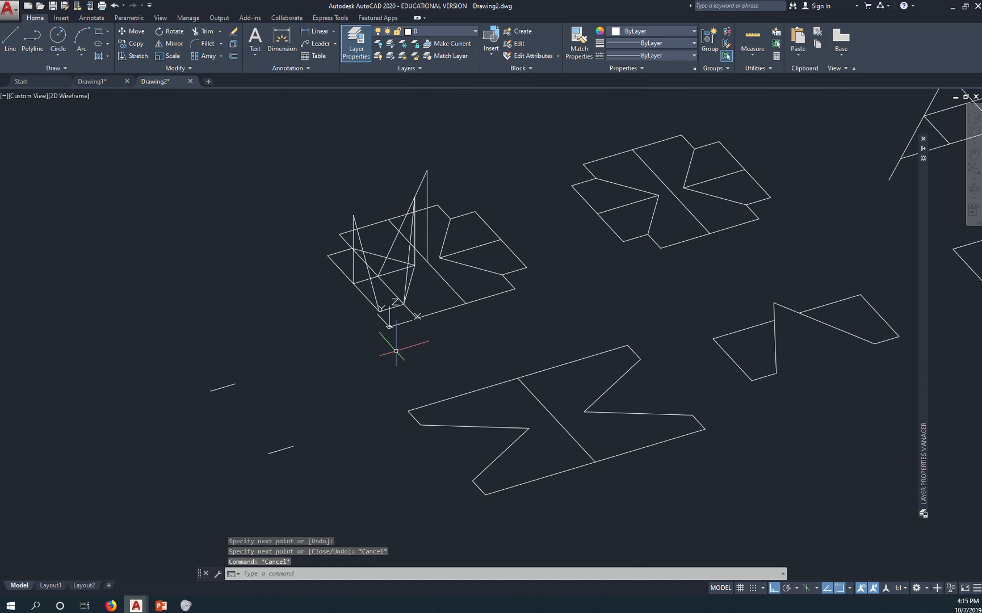
# Connect the left ends of the two parallel 4' lines with a line
pyautogui.keyDown('shift'); pyautogui.moveTo(397, 351); pyautogui.dragTo(437, 370, button='middle'); pyautogui.keyUp('shift')
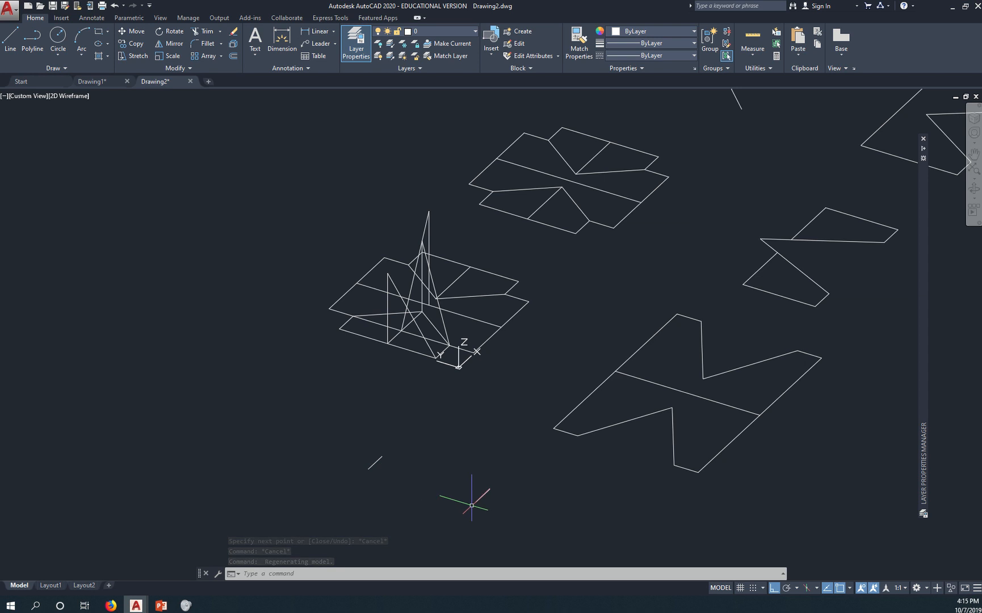
pyautogui.keyDown('shift'); pyautogui.moveTo(544, 506); pyautogui.dragTo(445, 486, button='middle'); pyautogui.keyUp('shift')
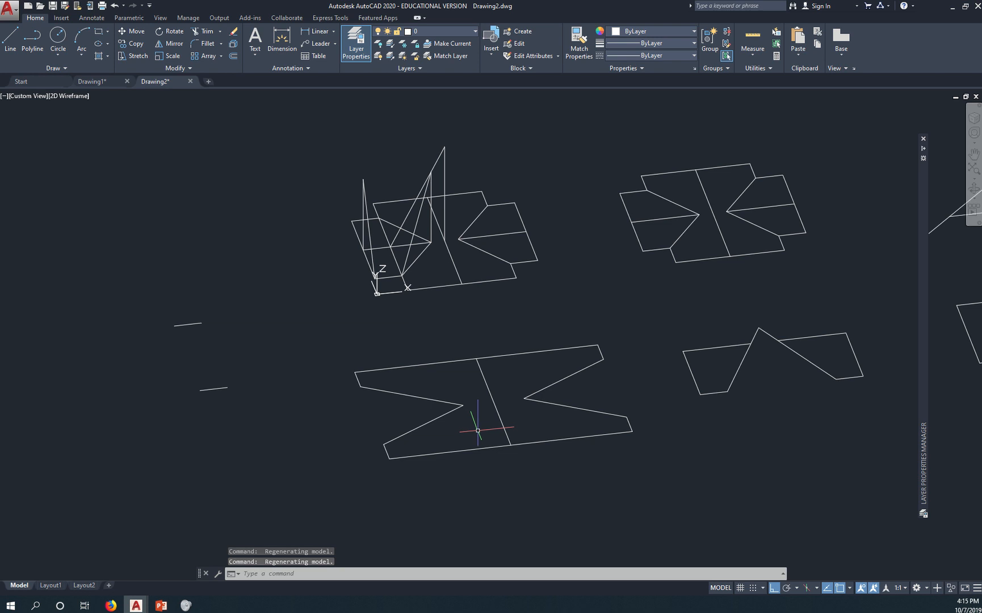
pyautogui.keyDown('shift'); pyautogui.moveTo(478, 431); pyautogui.dragTo(457, 437, button='middle'); pyautogui.keyUp('shift')
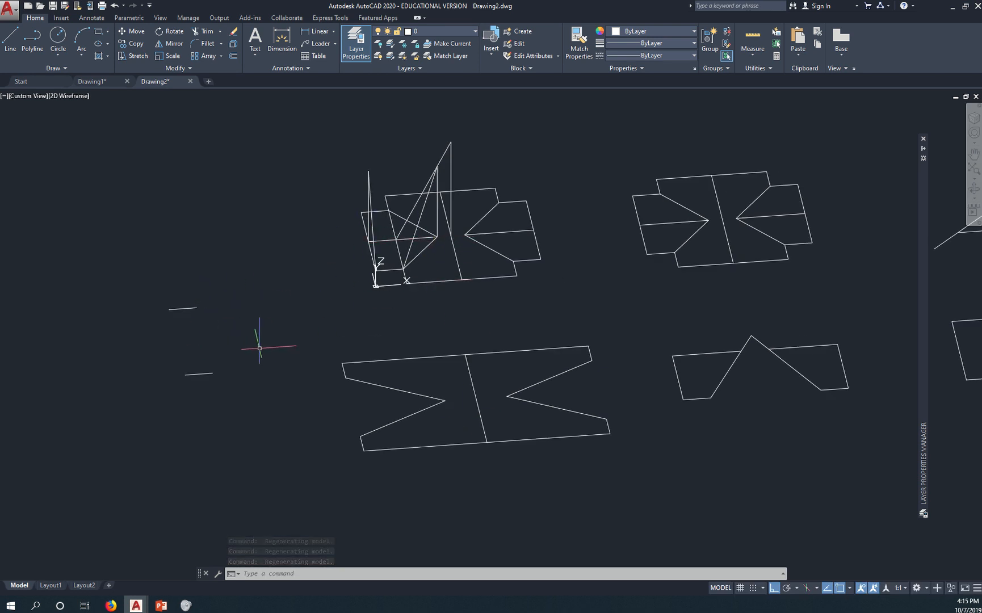
pyautogui.write('l')
pyautogui.press('Return')
pyautogui.click(170, 309)
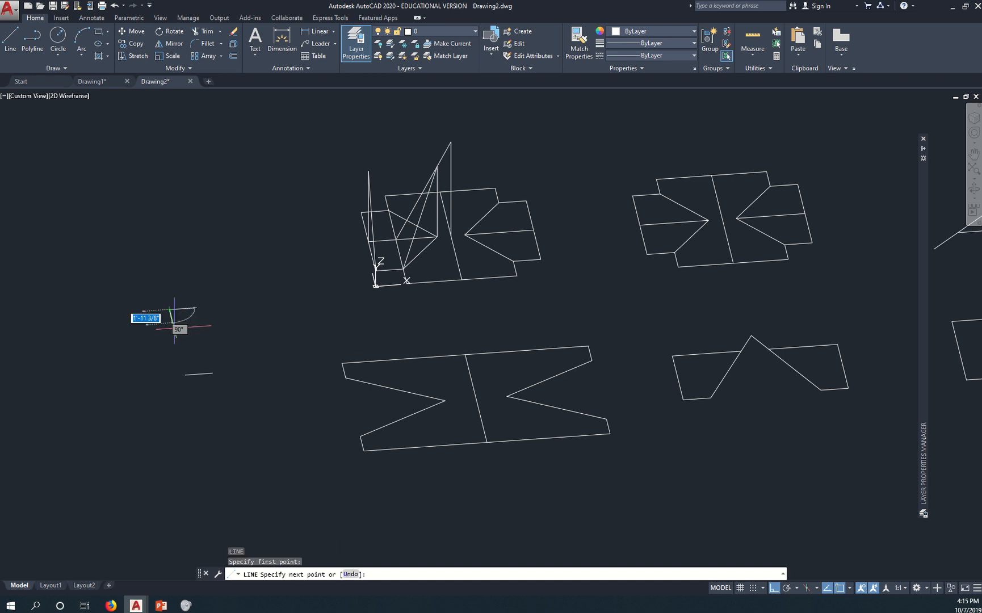
pyautogui.click(185, 375)
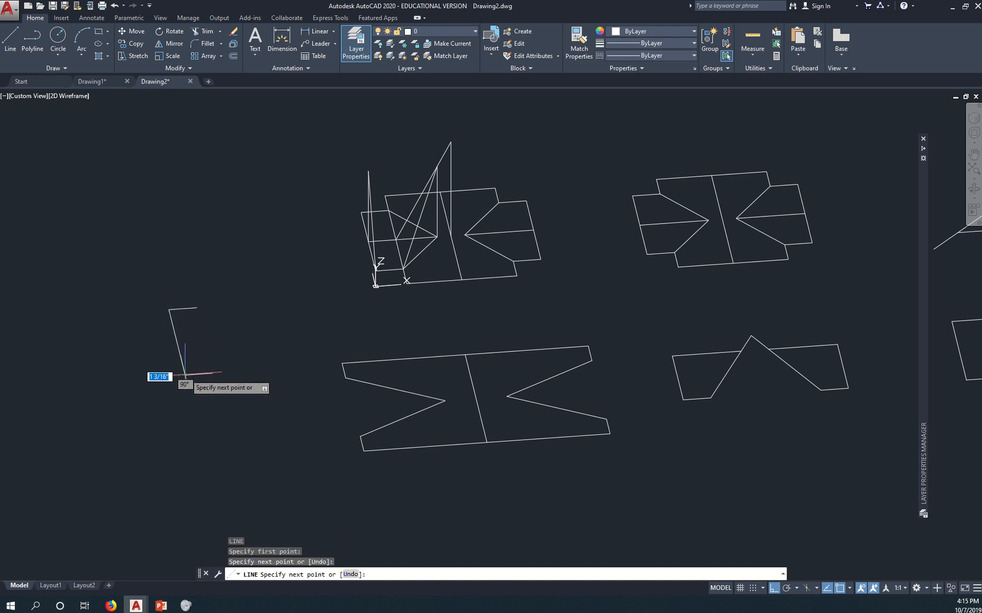
pyautogui.press('Return')
# Offset the connecting line toward the large notched outline by the first plan's left ridge length, picked from outer edge to inner valley point
pyautogui.scroll(2, 427, 254)
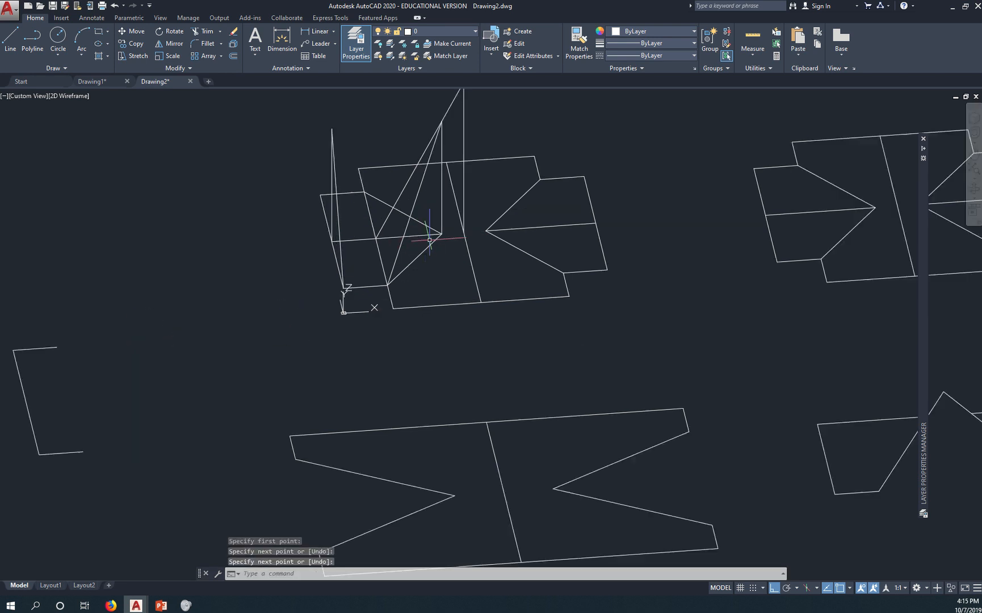
pyautogui.scroll(5, 341, 234)
pyautogui.scroll(-2, 434, 253)
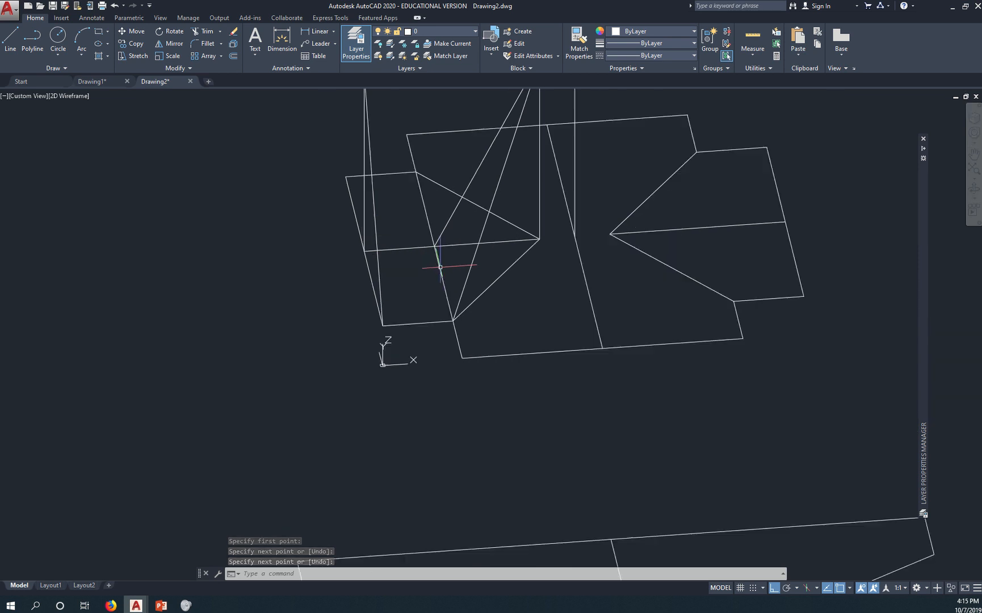
pyautogui.moveTo(520, 274); pyautogui.dragTo(483, 362, button='middle')
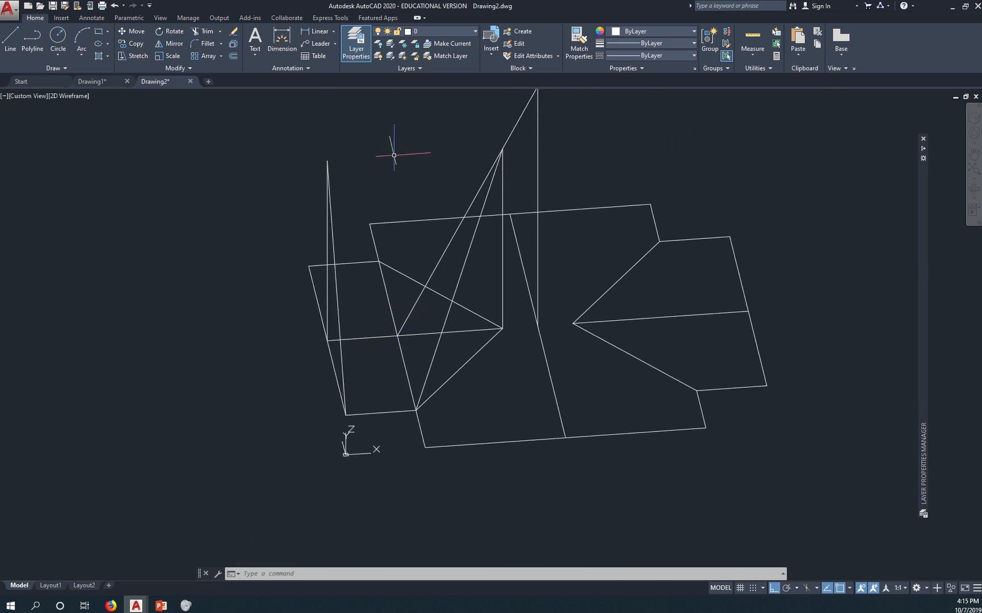
pyautogui.scroll(-4, 414, 340)
pyautogui.write('o')
pyautogui.press('Return')
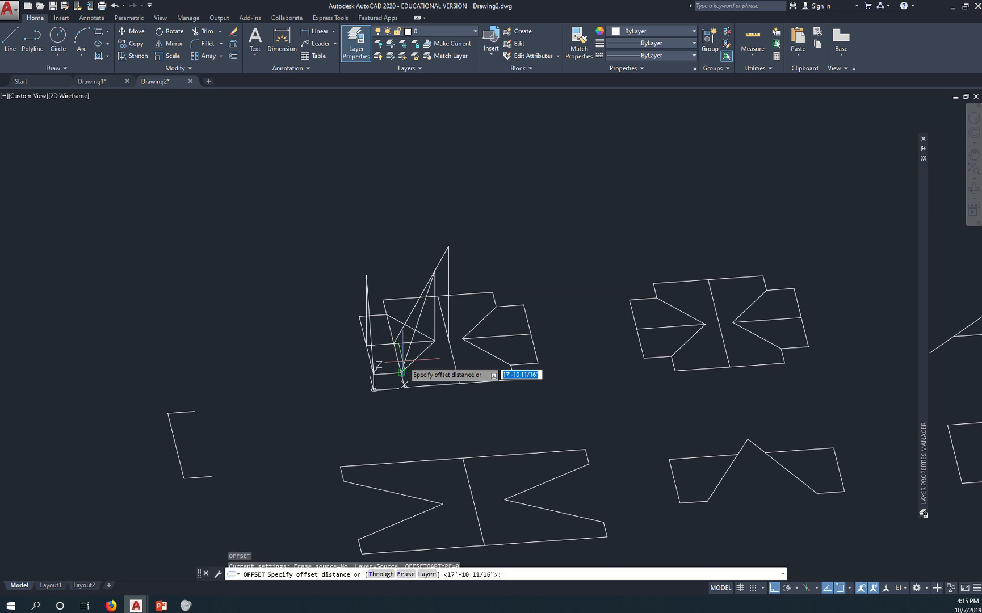
pyautogui.scroll(3, 375, 352)
pyautogui.scroll(2, 362, 345)
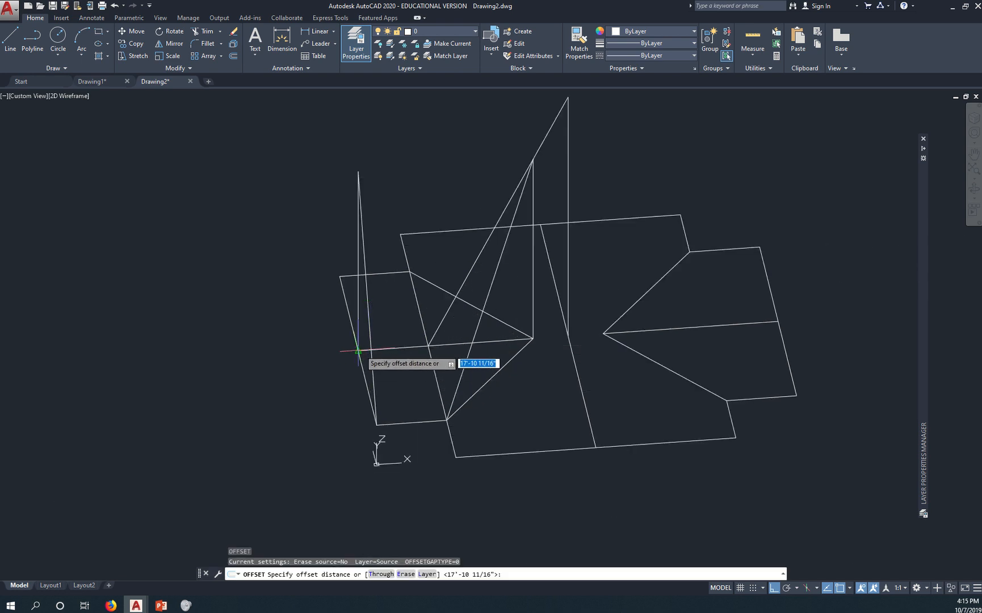
pyautogui.click(358, 350)
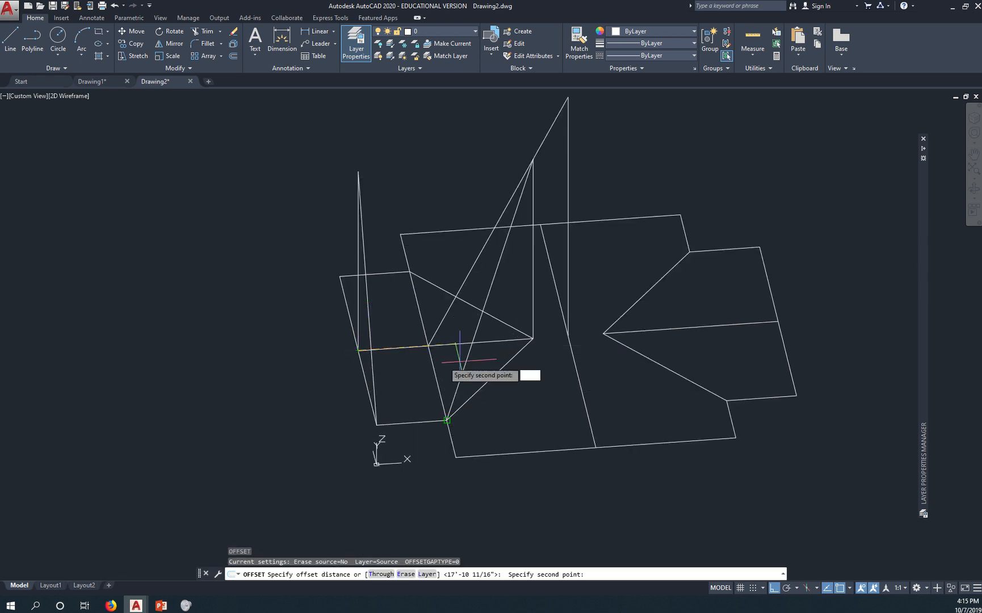
pyautogui.click(533, 340)
pyautogui.scroll(-3, 531, 372)
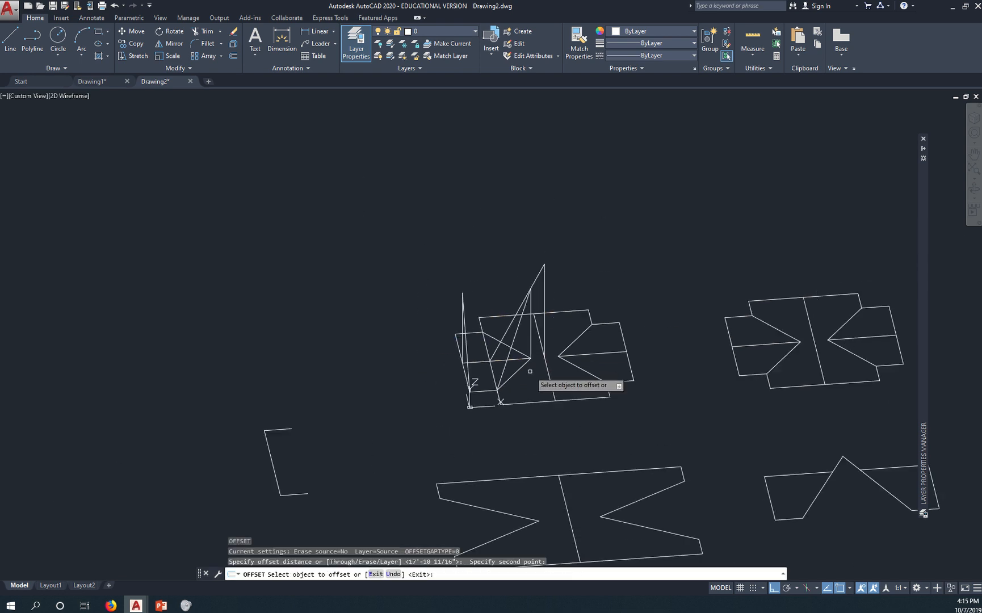
pyautogui.click(271, 458)
pyautogui.click(363, 459)
pyautogui.press('Escape')
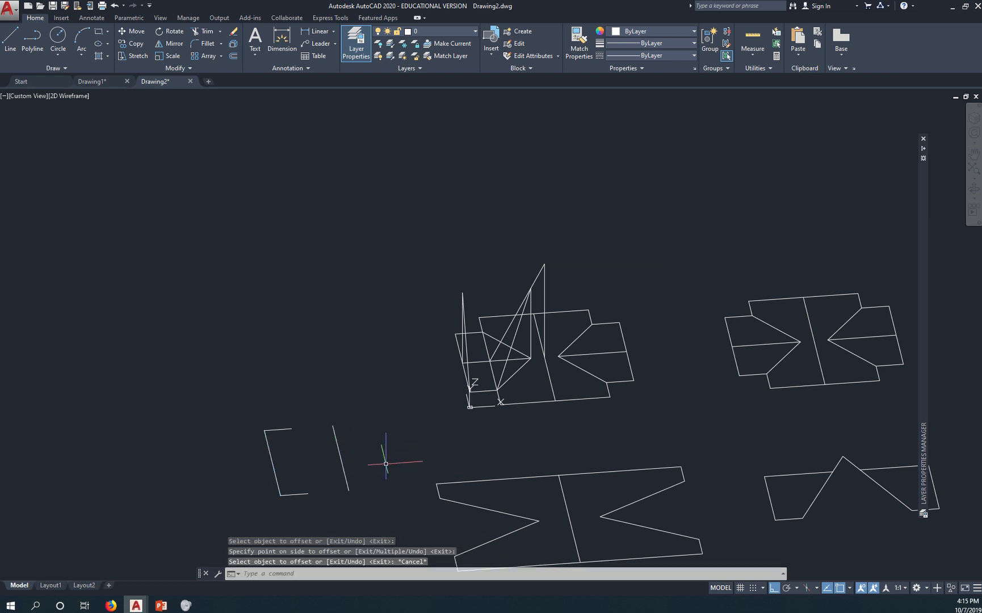
pyautogui.press('Escape')
pyautogui.press('Escape')
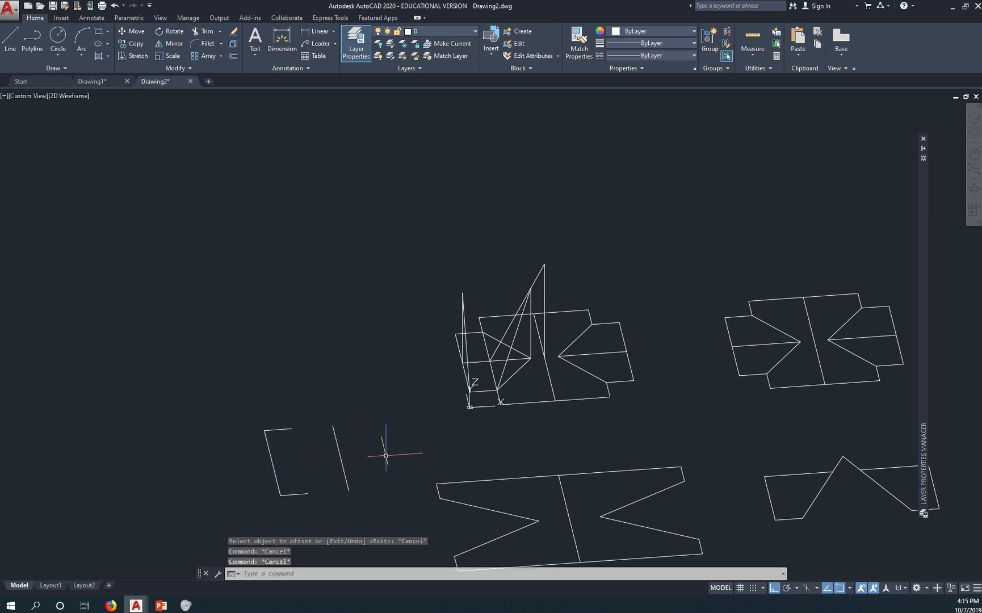
# Fillet the back 4' line and the offset line together to form a sharp corner
pyautogui.write('f')
pyautogui.press('Return')
pyautogui.click(288, 429)
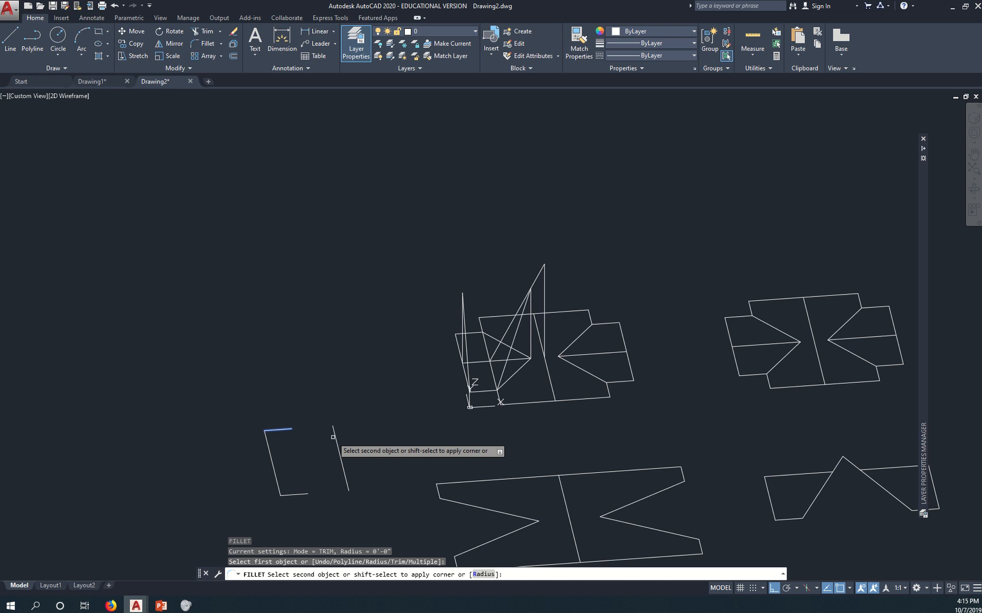
pyautogui.press('Escape')
pyautogui.press('Escape')
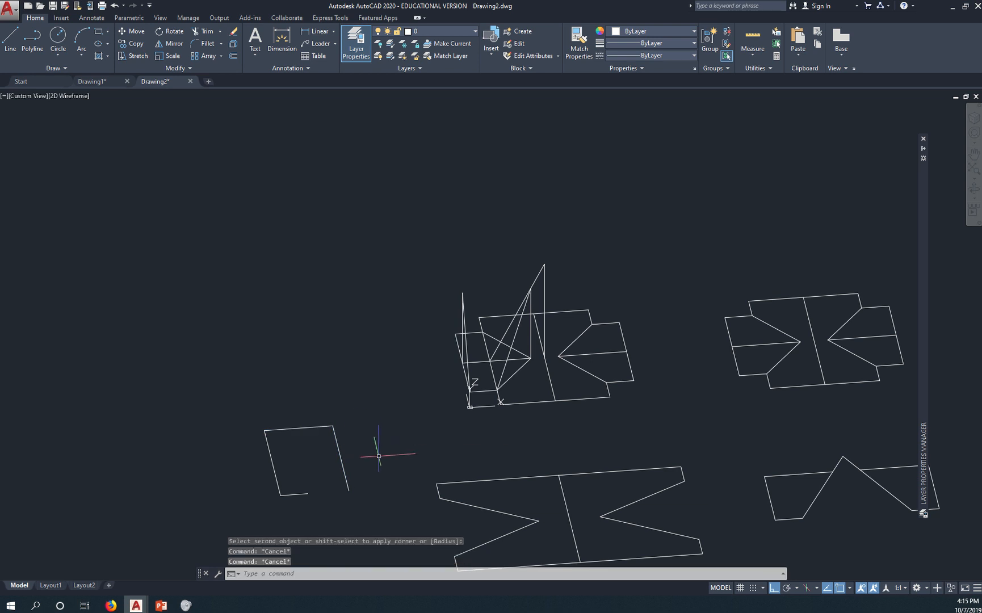
# Draw a line from the new corner to the free end of the front 4' line
pyautogui.write('l')
pyautogui.press('Return')
pyautogui.click(334, 426)
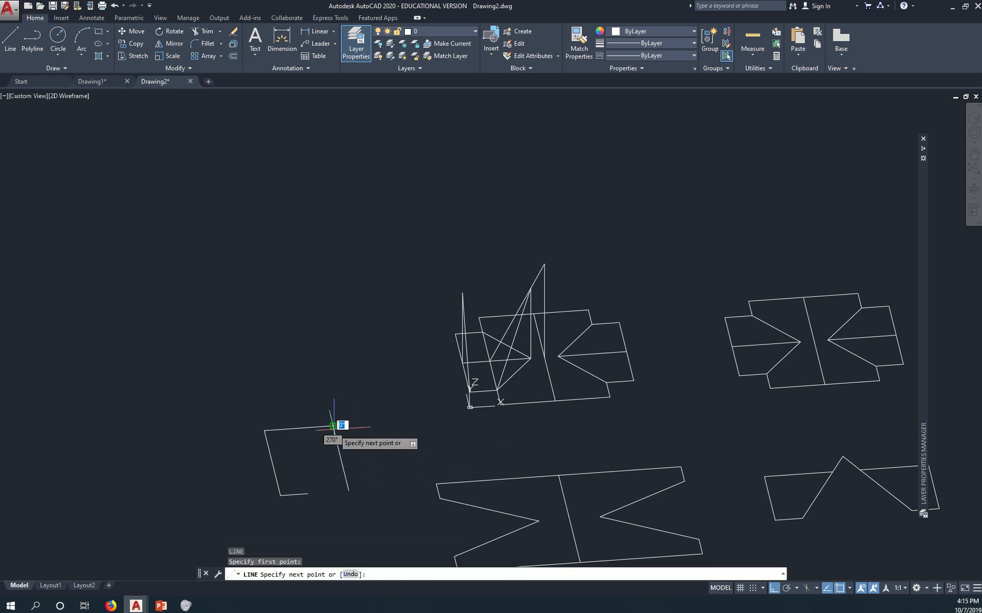
pyautogui.click(308, 494)
pyautogui.press('Escape')
pyautogui.press('Escape')
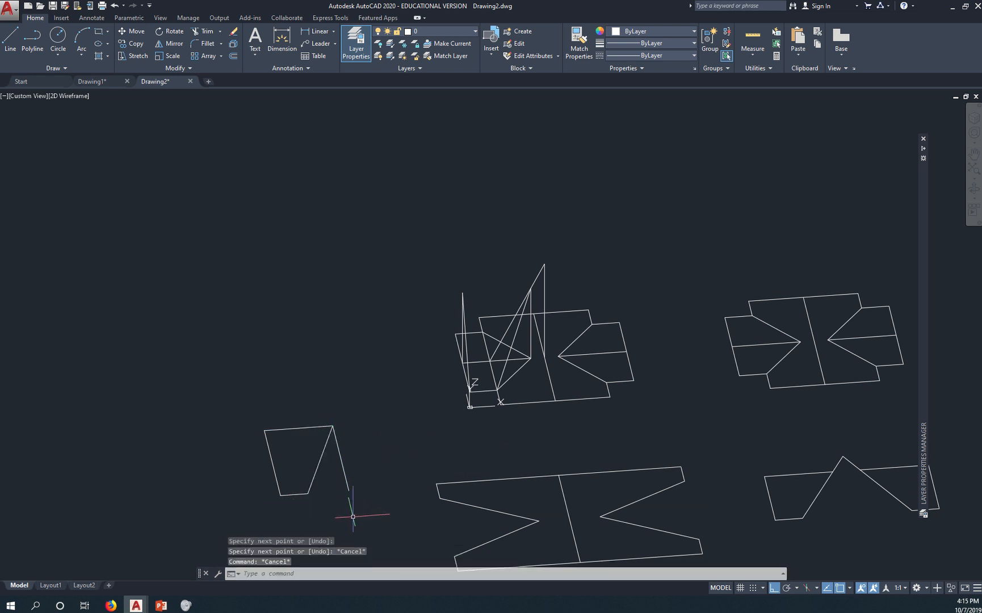
# Erase the leftover offset line beside the closed trapezoid
pyautogui.write('e')
pyautogui.press('Return')
pyautogui.click(377, 499)
pyautogui.click(348, 461)
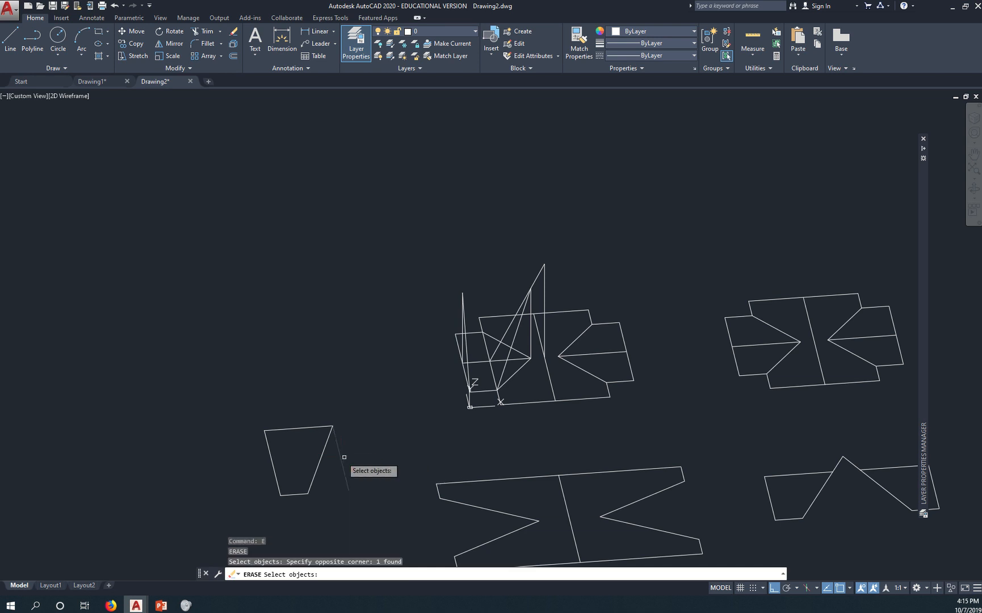
pyautogui.press('Return')
# Switch the drawing to the World plan view with all roof views in sight
pyautogui.moveTo(364, 487); pyautogui.dragTo(430, 406, button='middle')
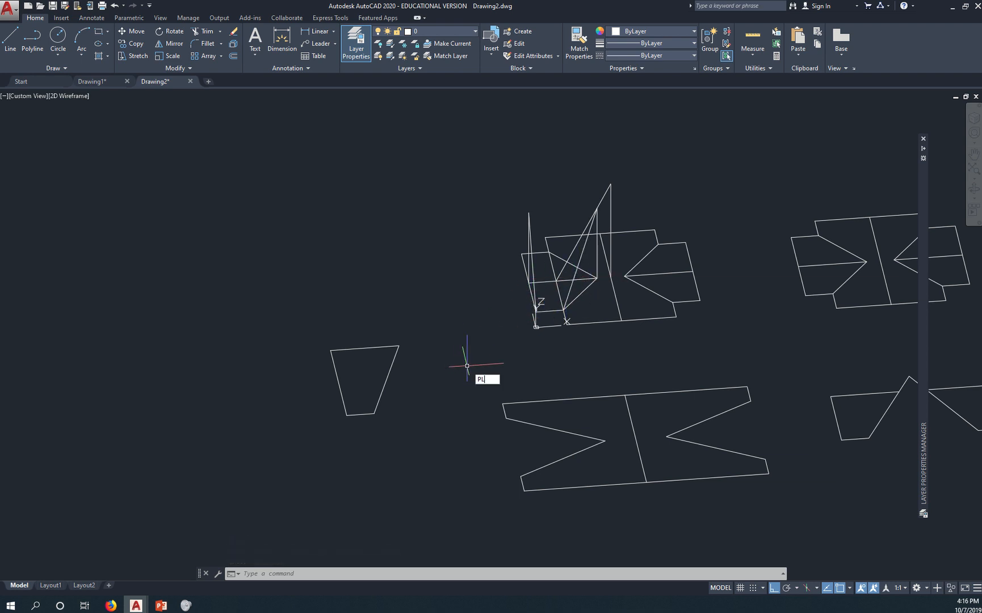
pyautogui.press('Return')
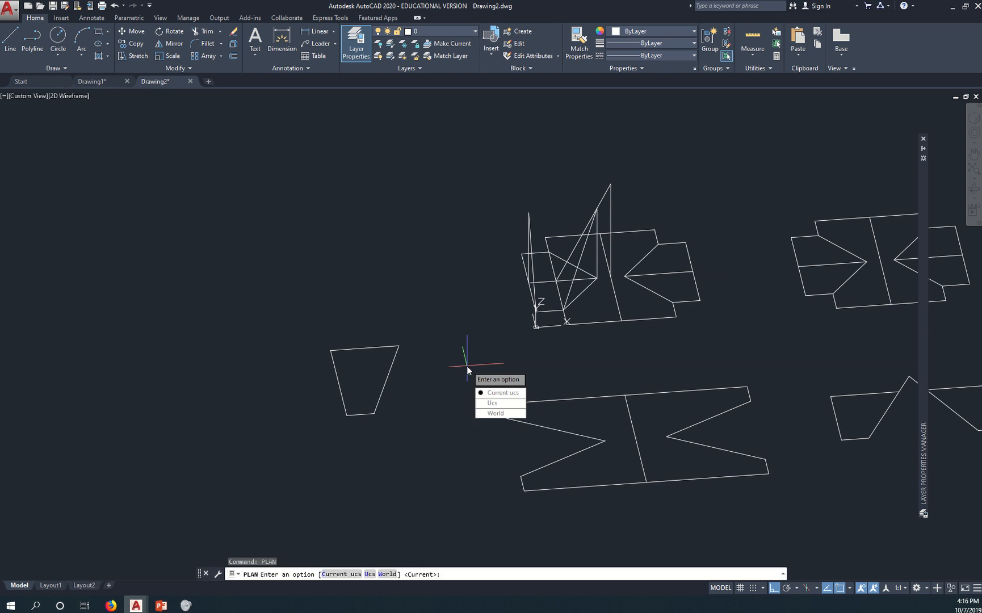
pyautogui.write('W')
pyautogui.press('Return')
pyautogui.scroll(-2, 497, 379)
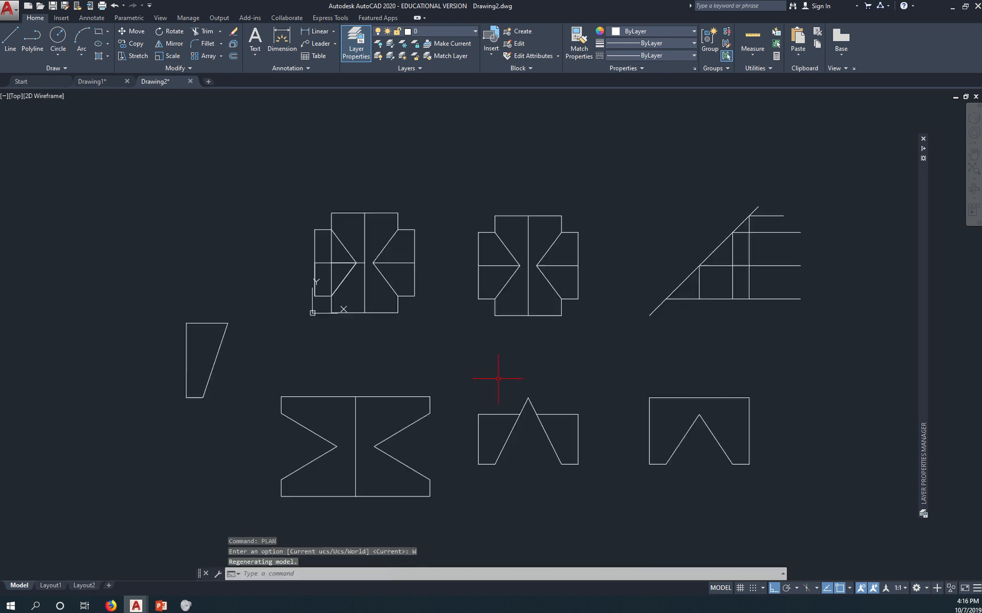
pyautogui.moveTo(394, 361); pyautogui.dragTo(506, 305, button='middle')
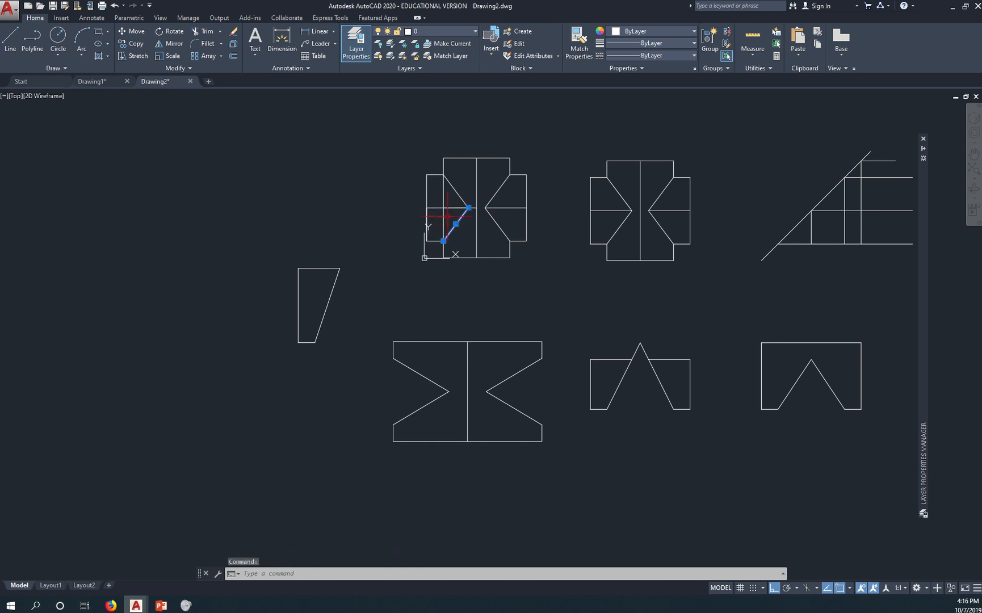
pyautogui.click(436, 208)
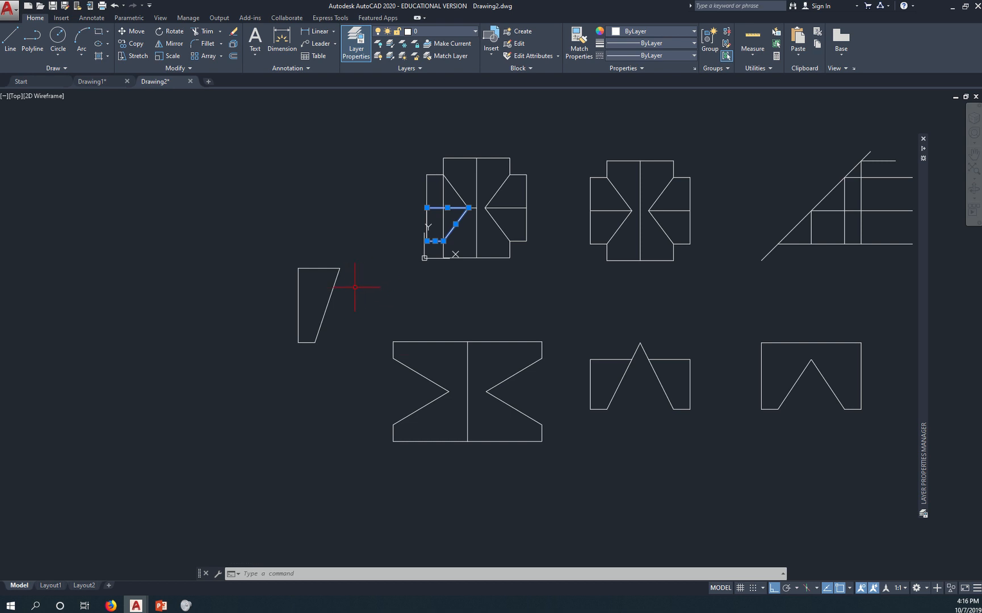
pyautogui.press('Escape')
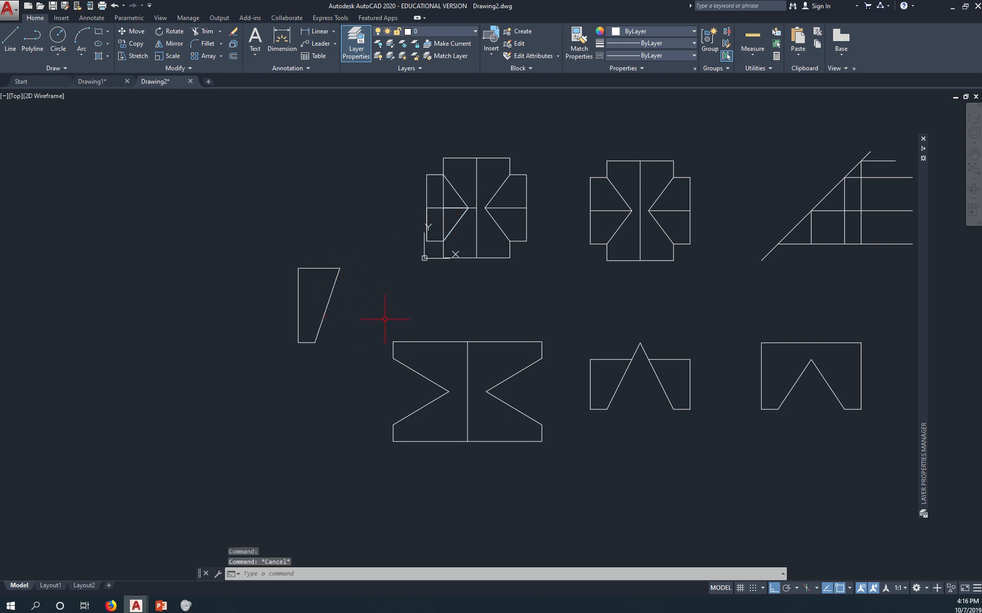
pyautogui.write('m')
pyautogui.press('Return')
pyautogui.press('Escape')
pyautogui.press('Escape')
# Mirror the trapezoid's other three edges across its longer parallel edge, keeping the source objects
pyautogui.write('m')
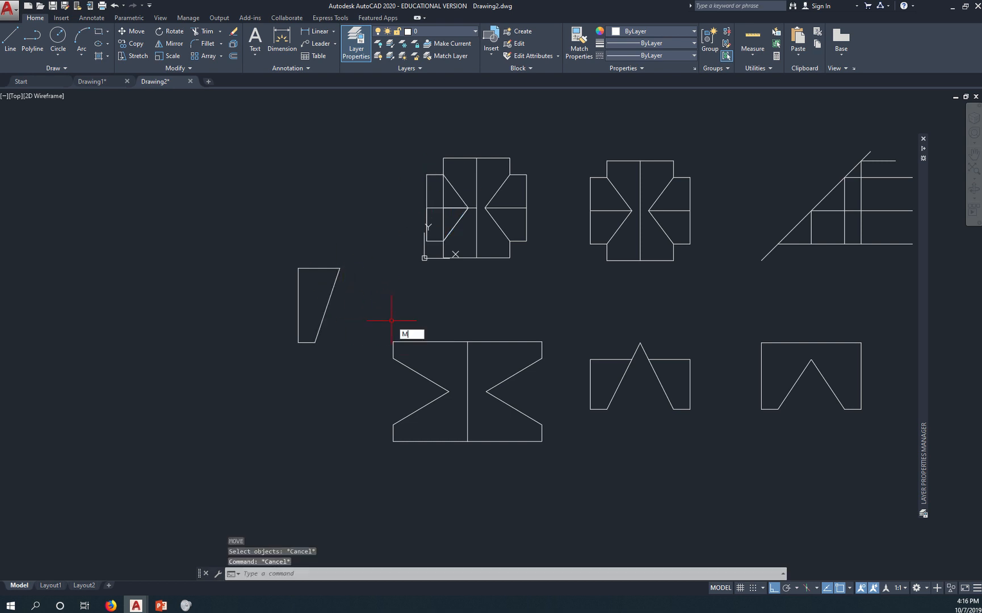
pyautogui.write('i')
pyautogui.press('Return')
pyautogui.click(347, 358)
pyautogui.click(266, 298)
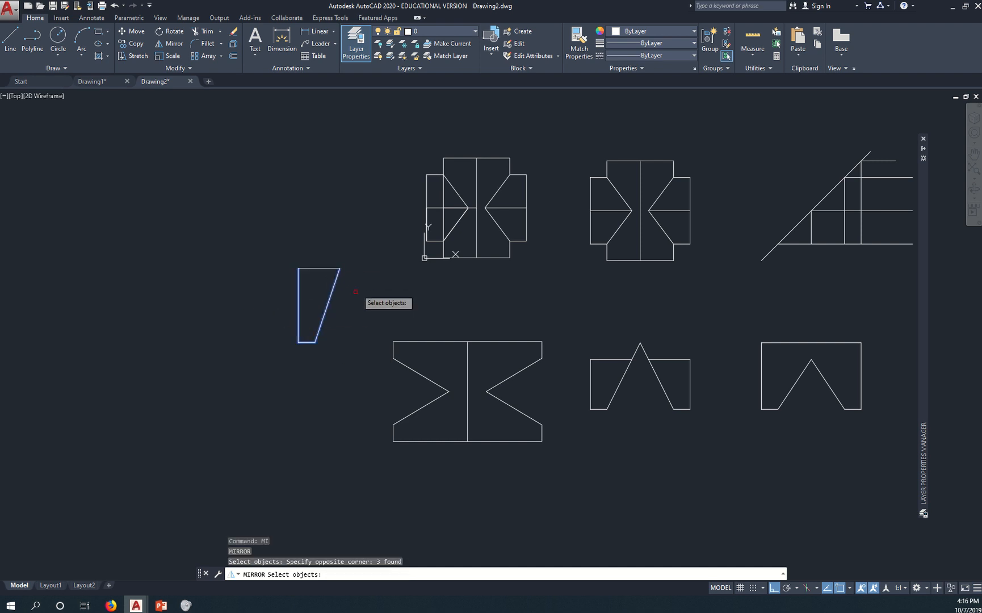
pyautogui.press('Return')
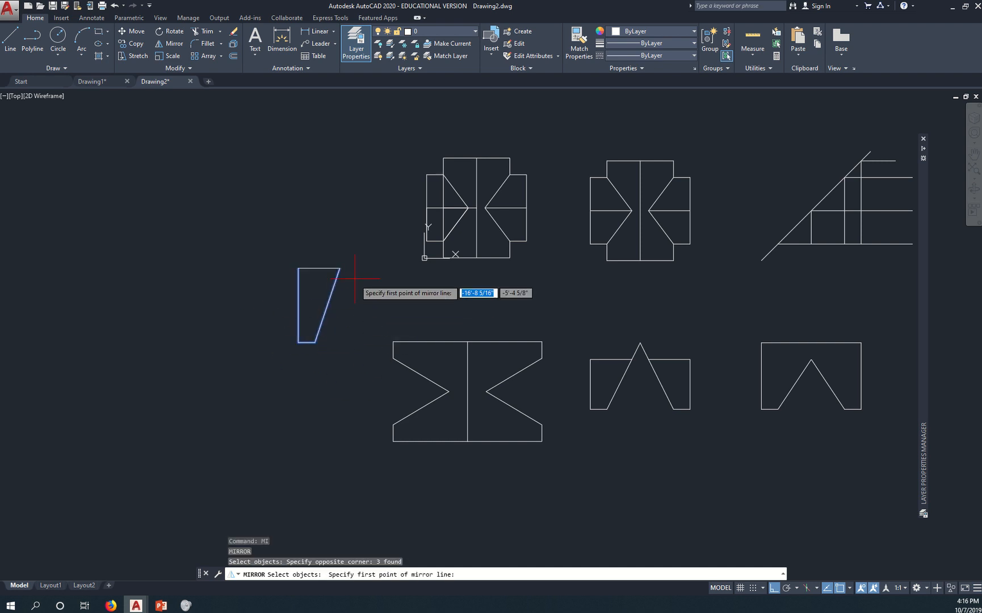
pyautogui.click(340, 268)
pyautogui.click(275, 272)
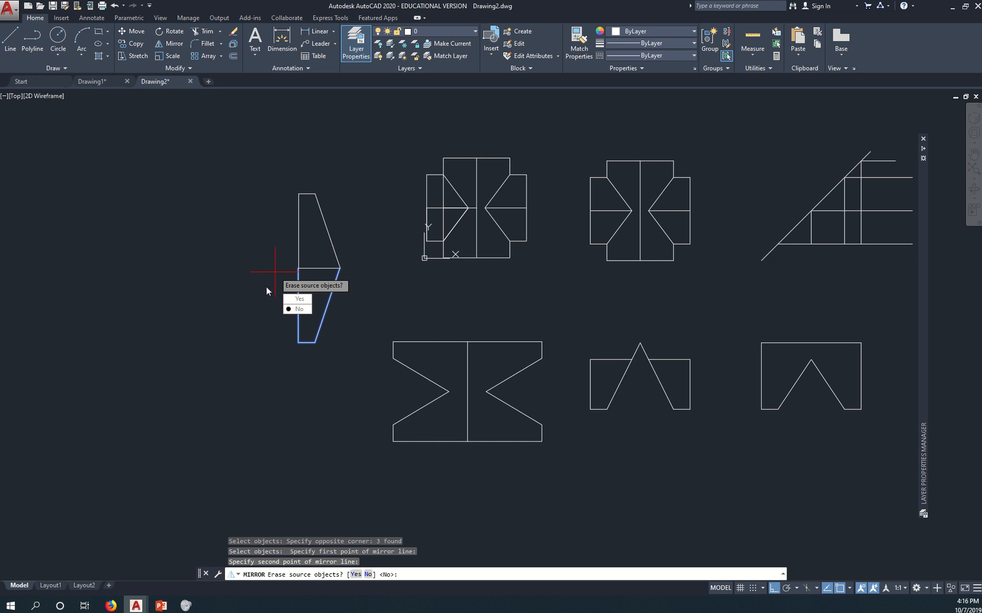
pyautogui.press('Return')
# Try to move the mirrored shape so its tip meets the inner point of the large outline's left notch
pyautogui.moveTo(362, 303); pyautogui.dragTo(335, 308, button='middle')
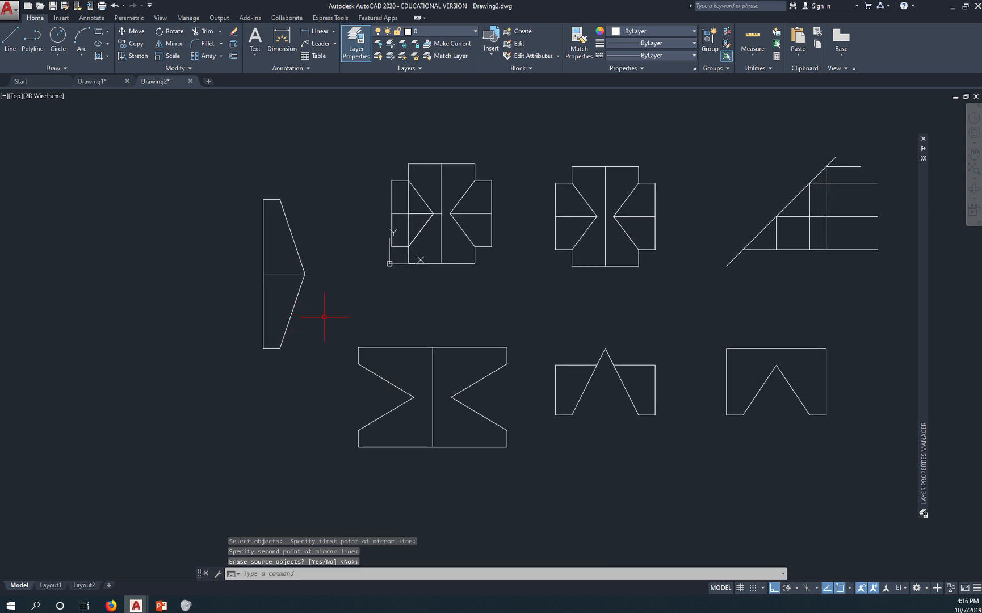
pyautogui.write('m')
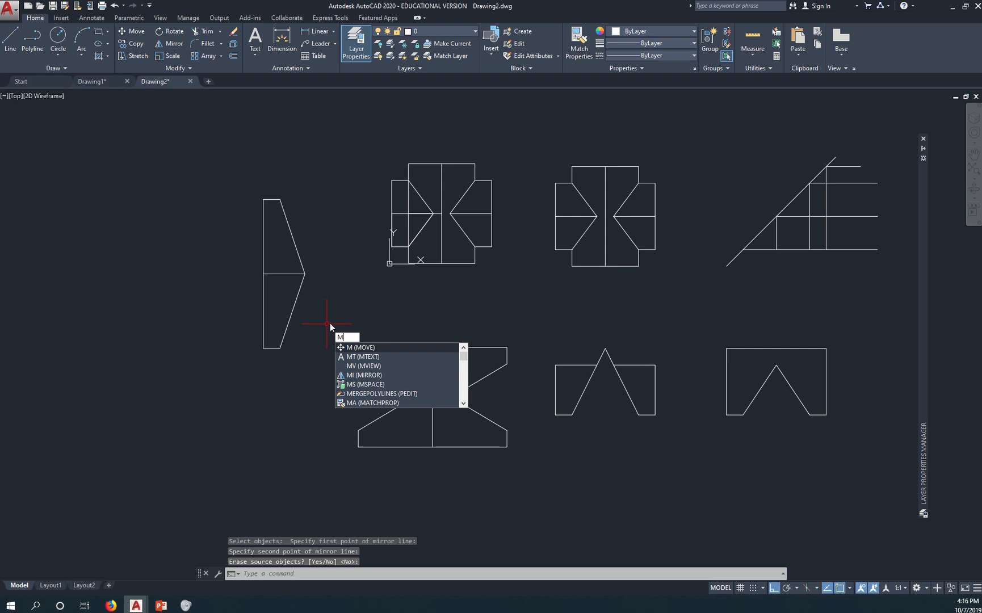
pyautogui.press('Return')
pyautogui.click(325, 374)
pyautogui.click(220, 156)
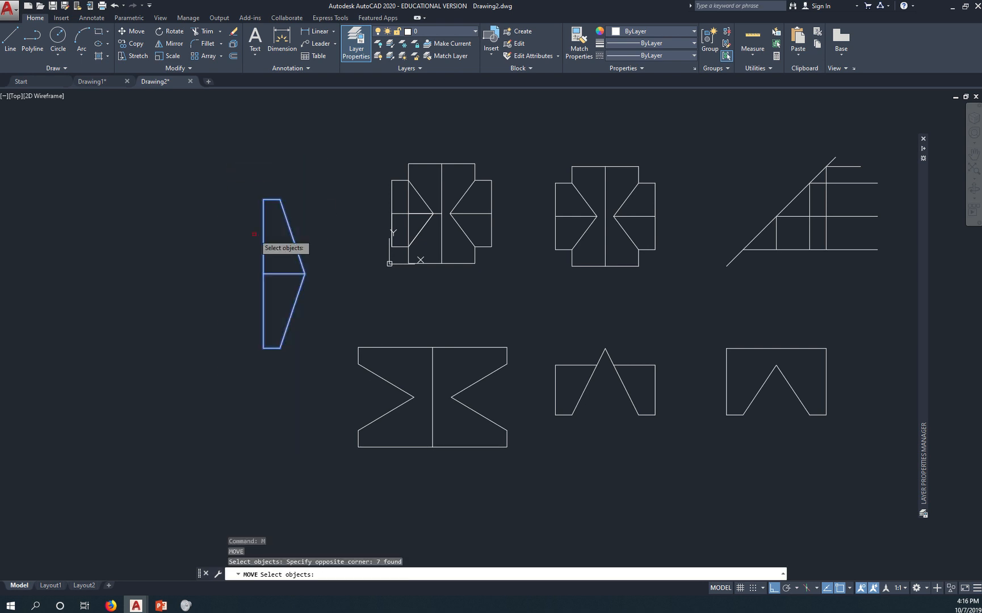
pyautogui.press('Return')
pyautogui.click(305, 273)
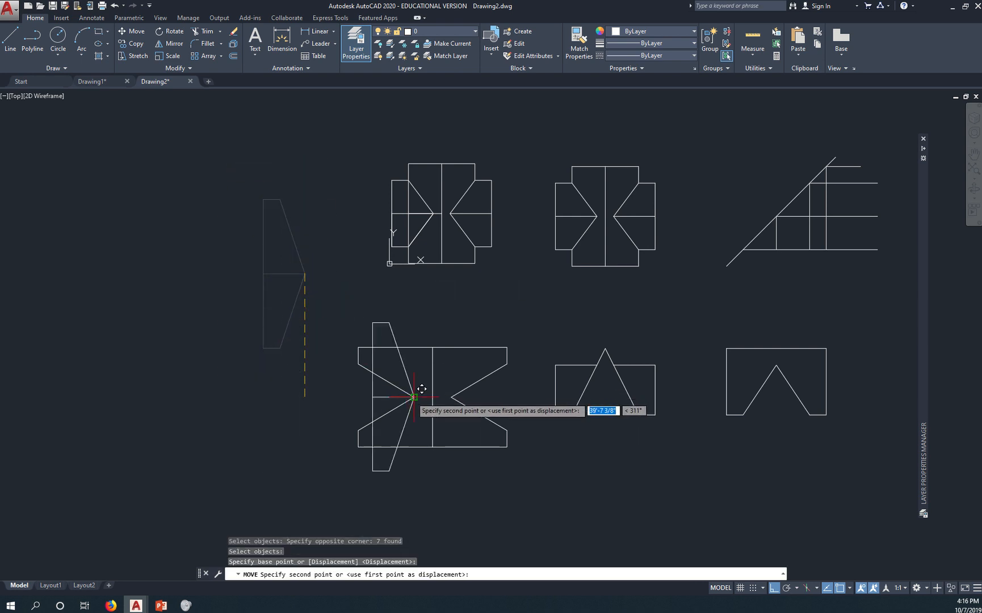
pyautogui.click(414, 397)
pyautogui.press('Escape')
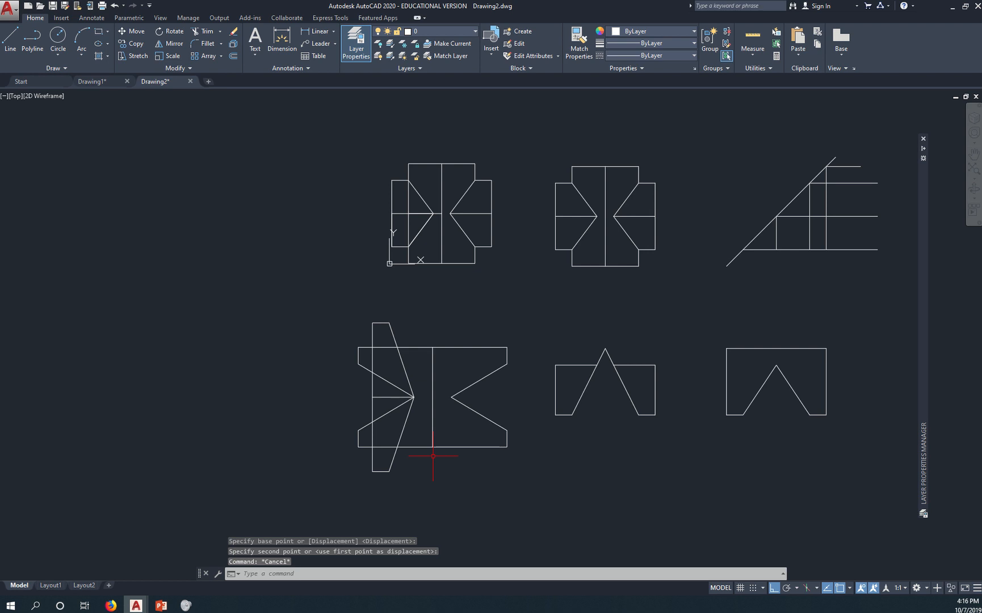
pyautogui.moveTo(403, 420); pyautogui.dragTo(293, 403, button='middle')
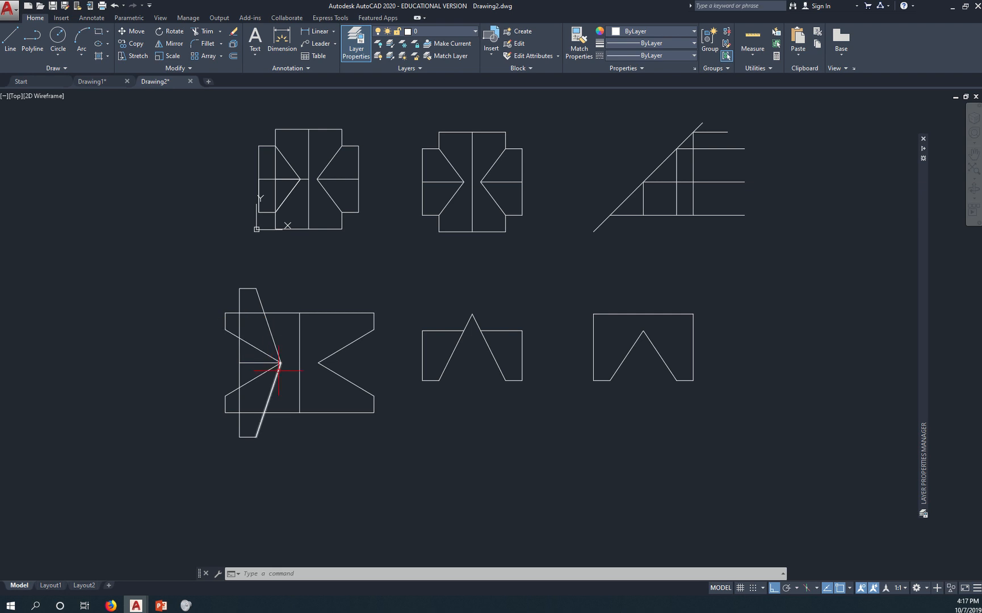
pyautogui.write('m')
pyautogui.press('Return')
pyautogui.press('Escape')
pyautogui.press('Escape')
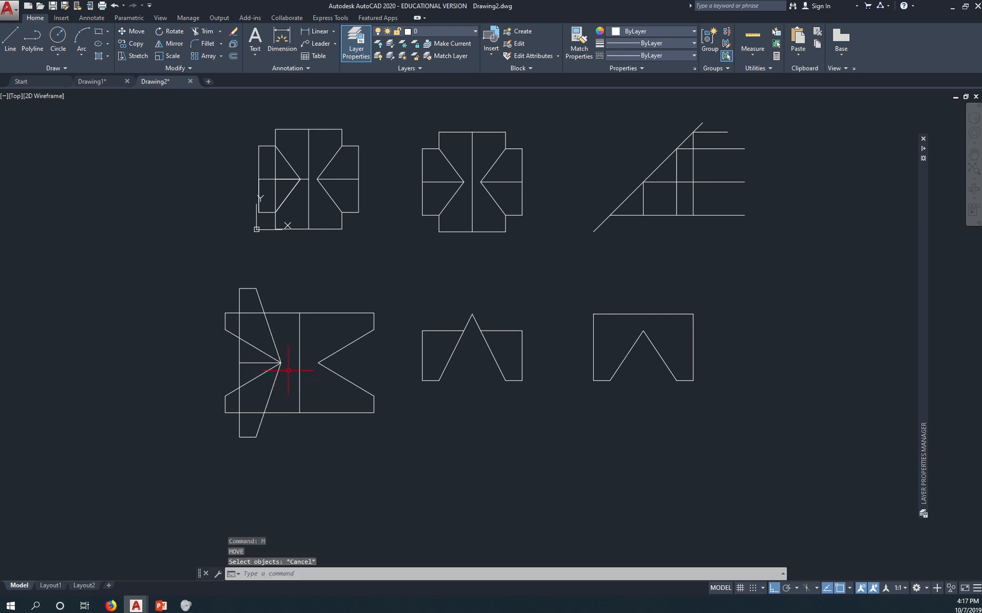
# Undo the move of the mirrored shape onto the notch's inner point
pyautogui.hotkey('ctrl', 'z')
pyautogui.hotkey('ctrl', 'z')
pyautogui.hotkey('ctrl', 'z')
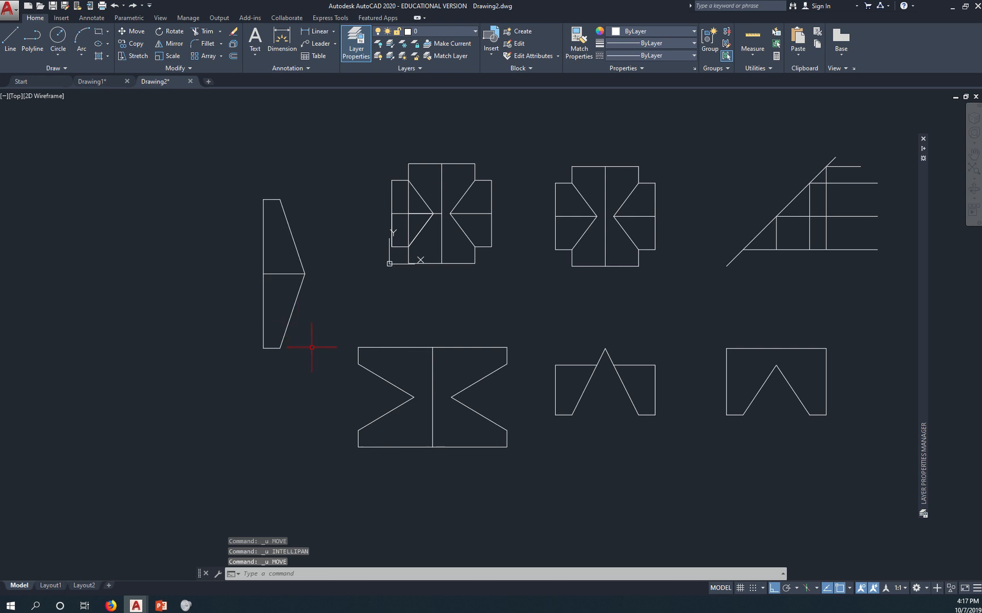
# Move the mirrored shape by its tip about 32'-5" at 295°, to the opening of the large outline's left notch
pyautogui.write('m')
pyautogui.press('Return')
pyautogui.click(248, 176)
pyautogui.click(322, 400)
pyautogui.press('Return')
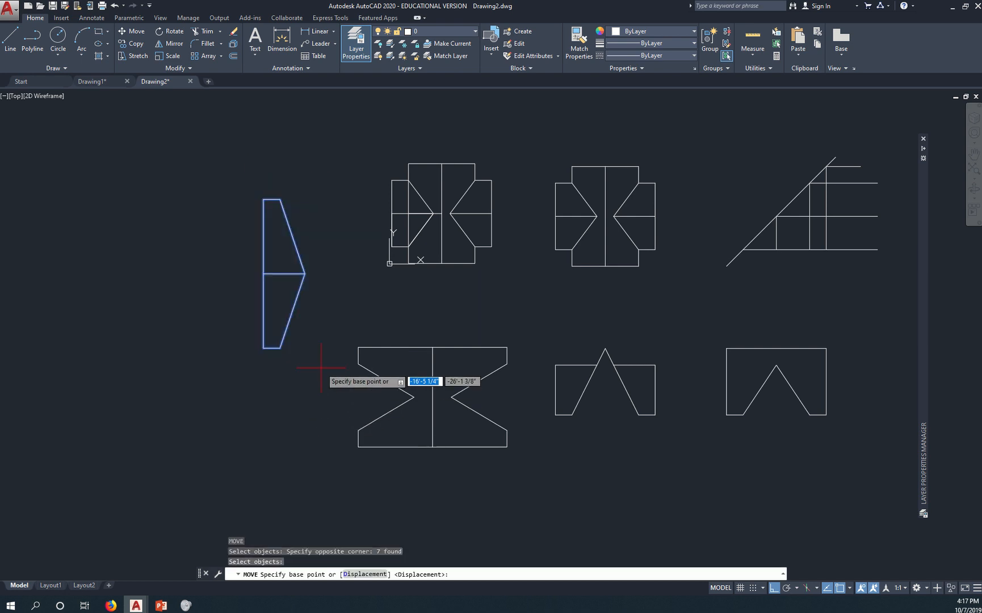
pyautogui.click(305, 273)
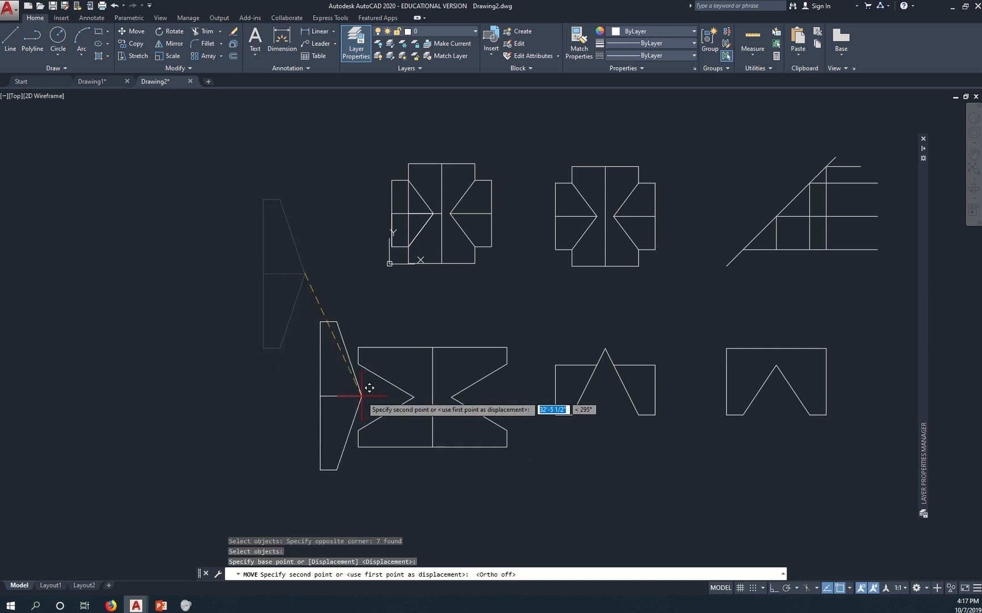
pyautogui.click(362, 396)
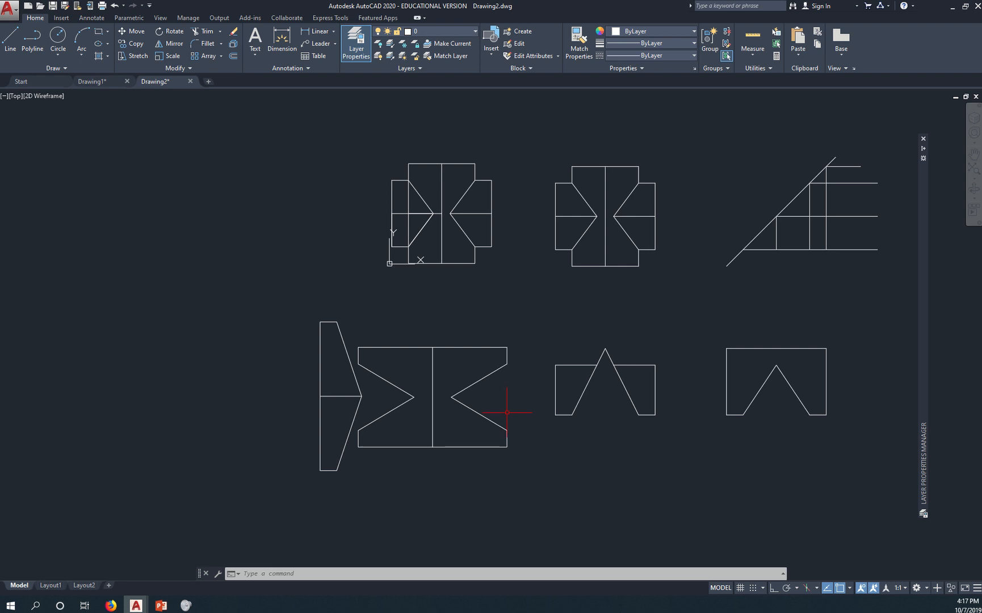
pyautogui.write('mi')
pyautogui.press('Return')
pyautogui.click(347, 476)
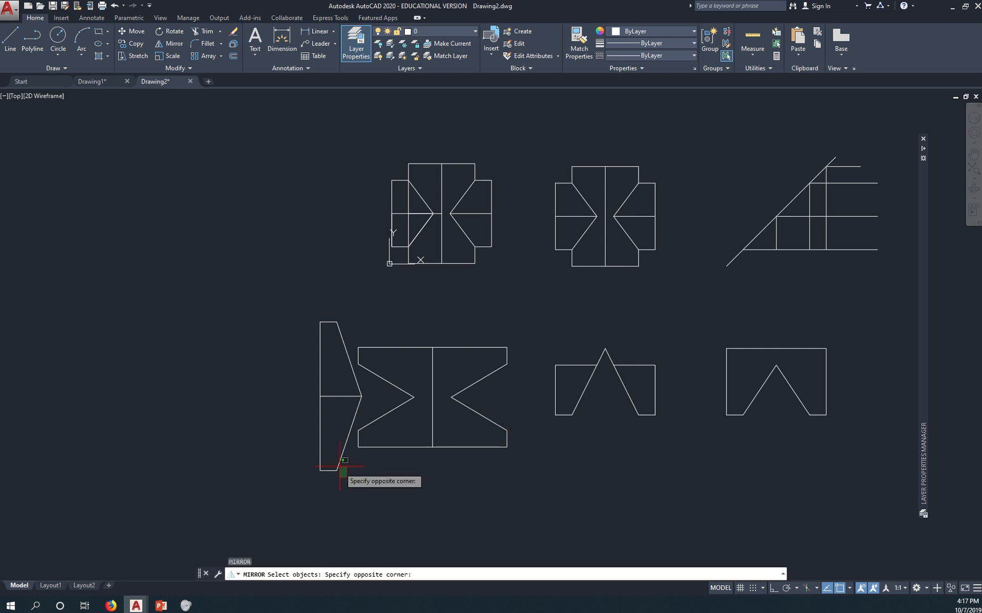
pyautogui.click(338, 457)
pyautogui.click(376, 404)
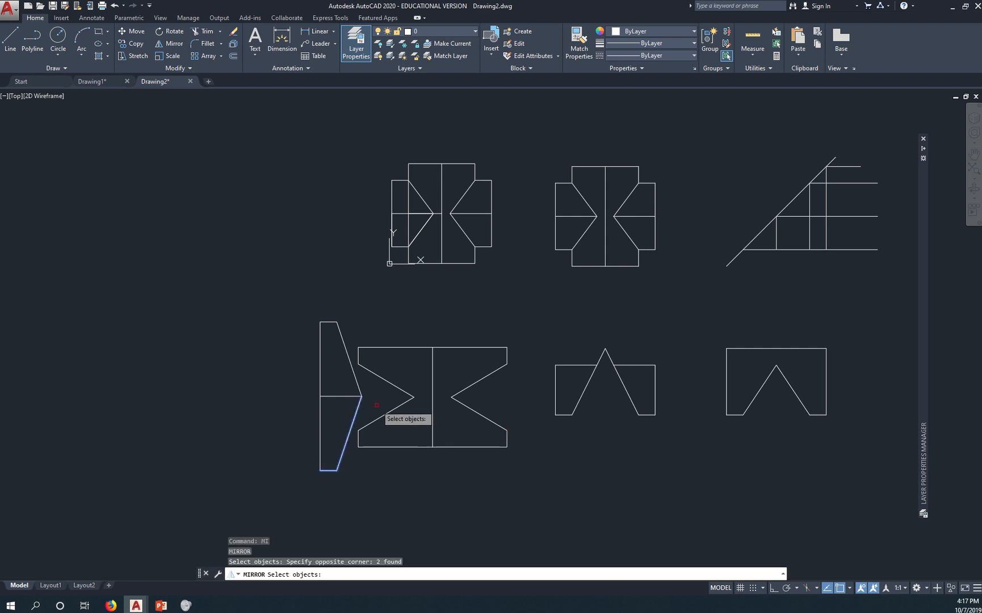
pyautogui.click(354, 383)
pyautogui.click(347, 322)
pyautogui.click(338, 303)
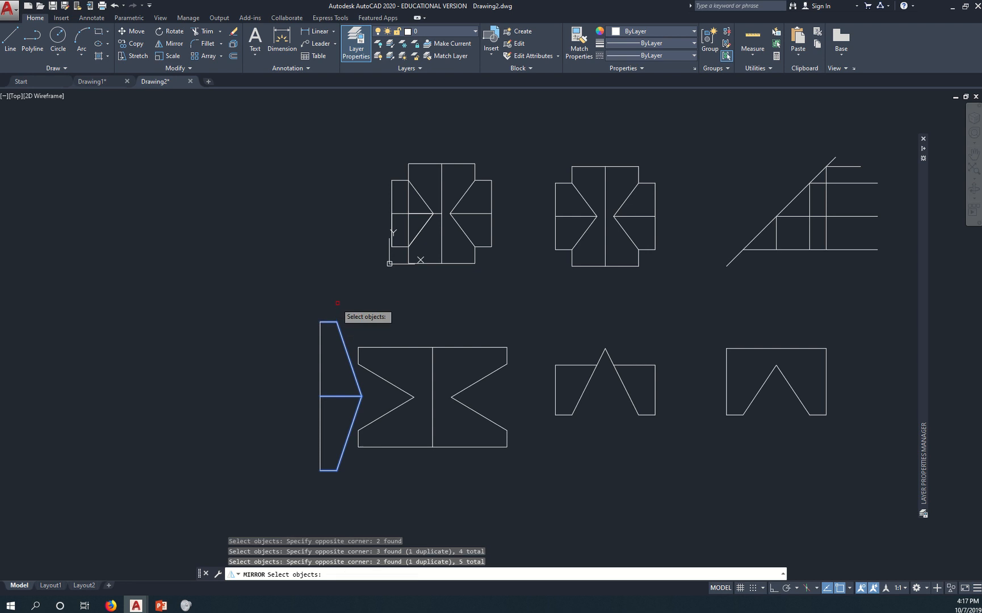
pyautogui.press('Return')
pyautogui.click(321, 471)
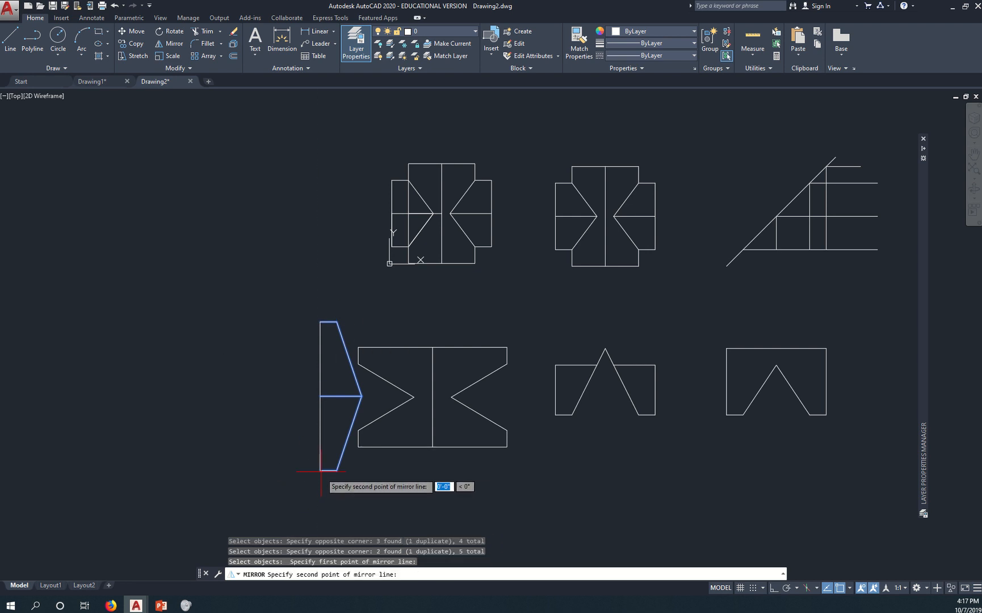
pyautogui.click(322, 323)
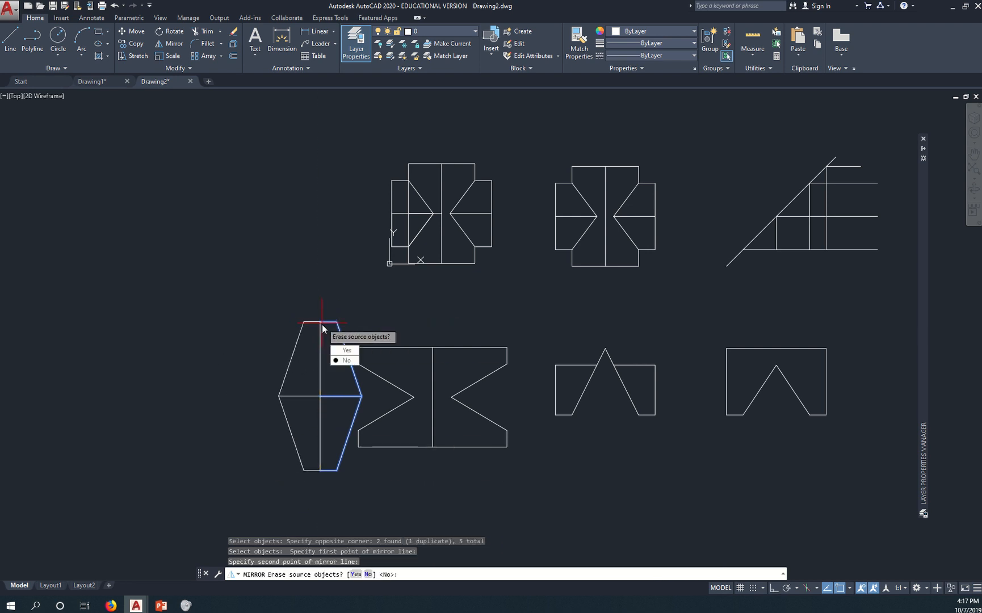
pyautogui.press('Escape')
# Mirror the half pattern's two short edges, two slanted edges and middle line across its long vertical edge, keeping the source objects
pyautogui.press('Return')
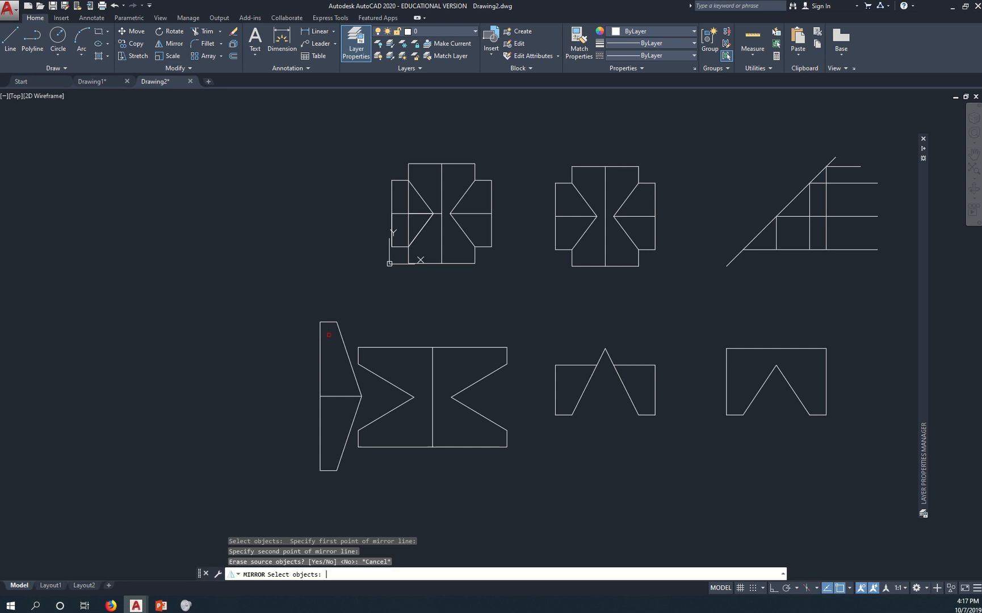
pyautogui.click(344, 499)
pyautogui.click(339, 450)
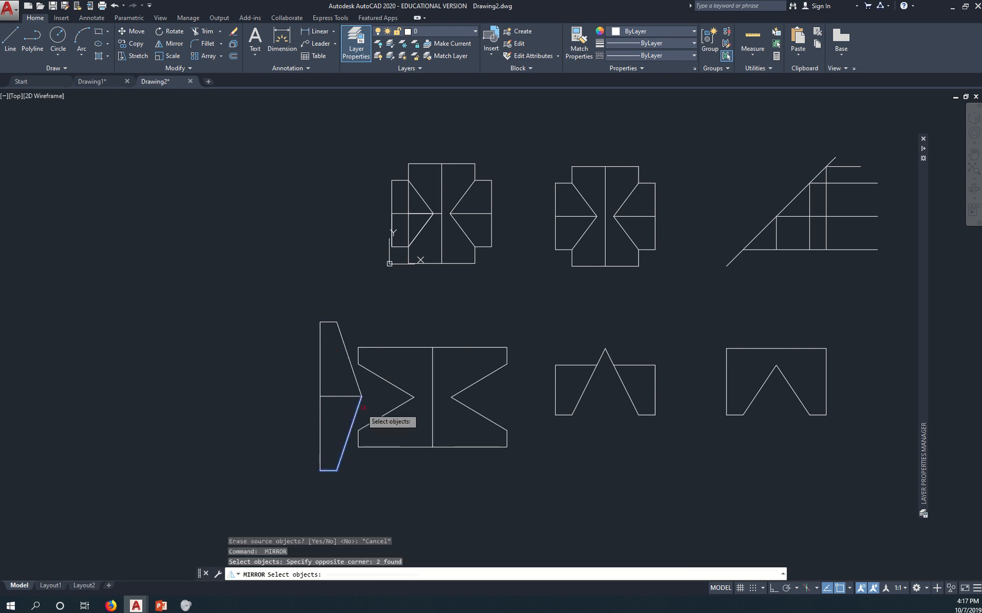
pyautogui.click(369, 406)
pyautogui.click(356, 383)
pyautogui.click(341, 338)
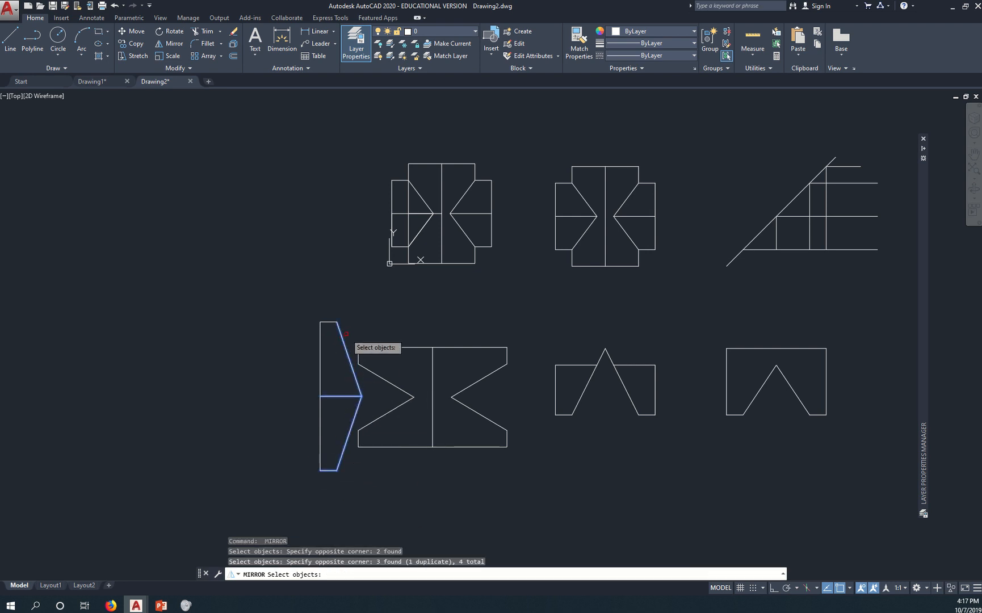
pyautogui.click(325, 315)
pyautogui.press('Return')
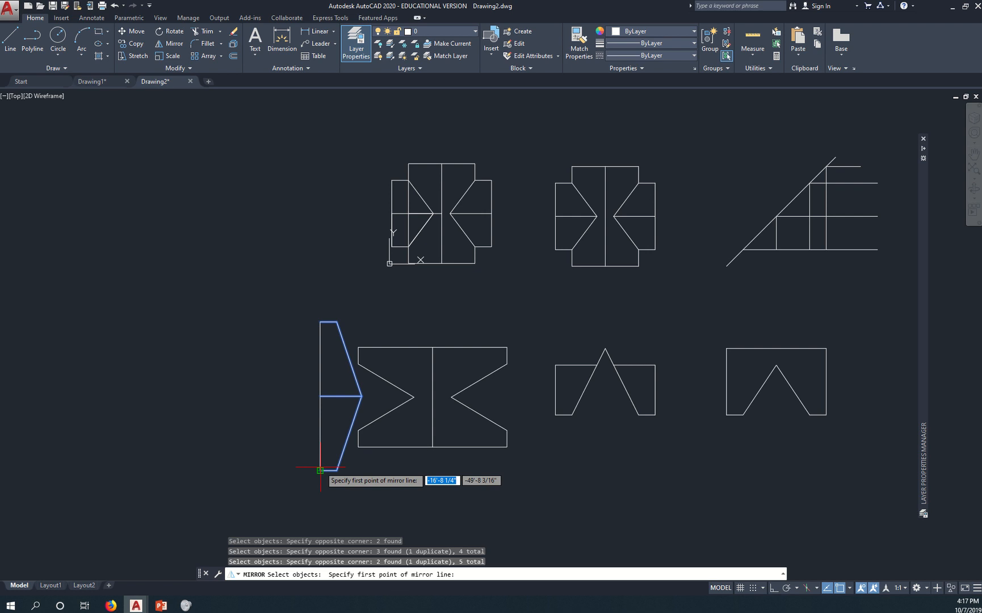
pyautogui.click(320, 471)
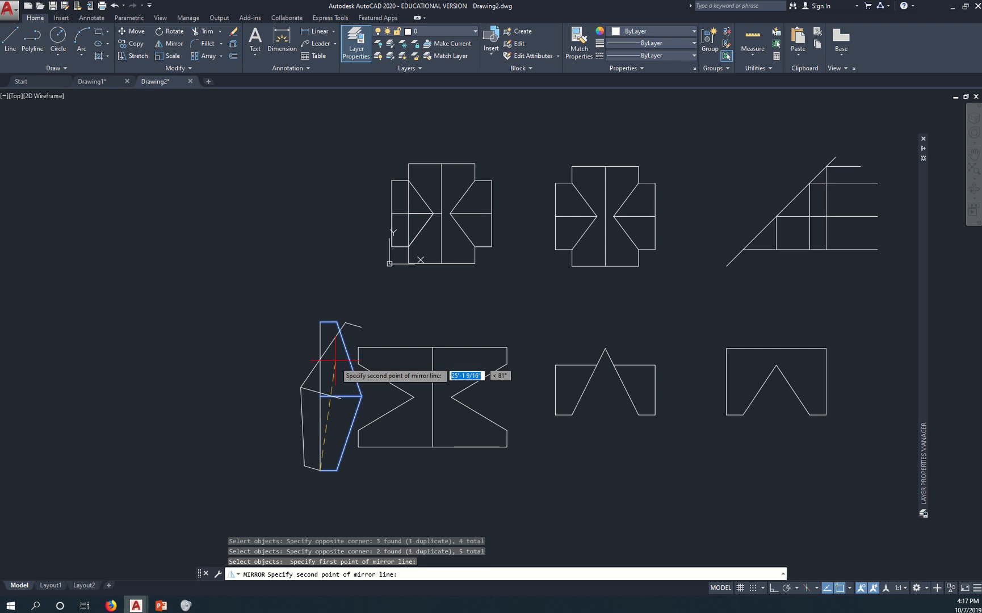
pyautogui.click(321, 322)
pyautogui.press('Return')
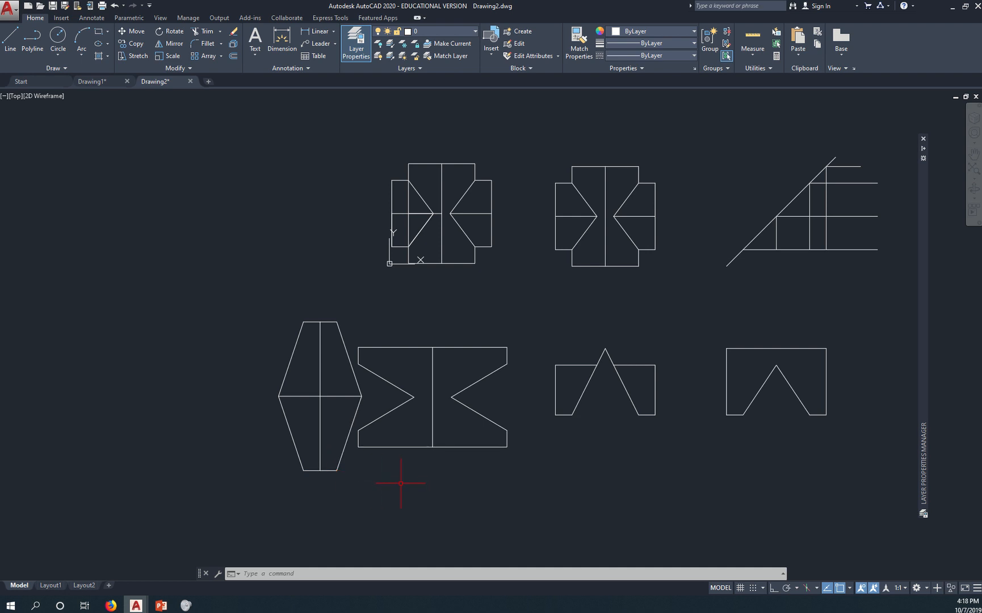
# Move the complete six-sided pattern and the notched main roof outline together farther left and slightly up, away from the elevations
pyautogui.write('m')
pyautogui.press('Return')
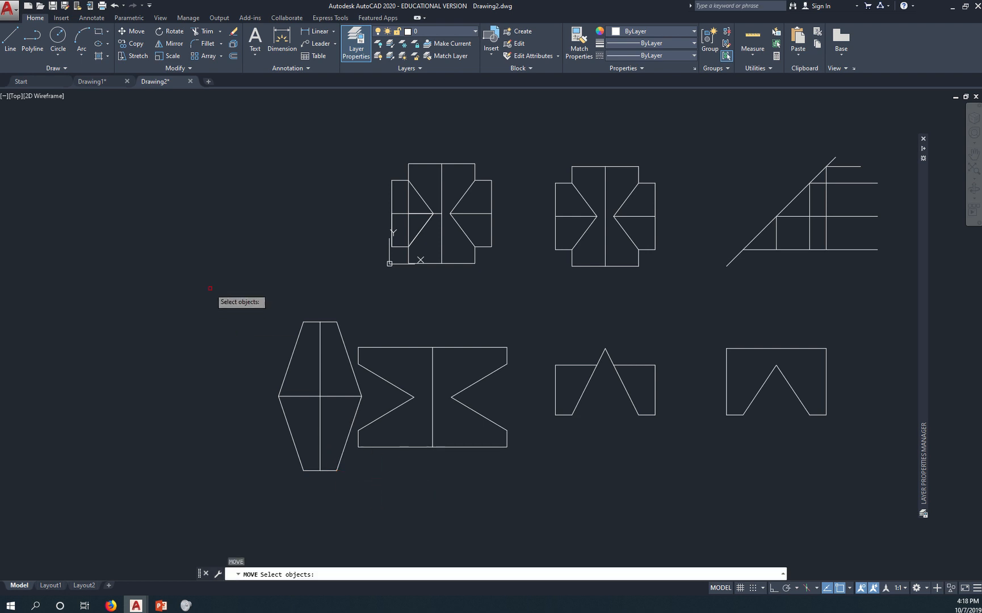
pyautogui.click(210, 288)
pyautogui.click(525, 495)
pyautogui.press('Return')
pyautogui.click(530, 499)
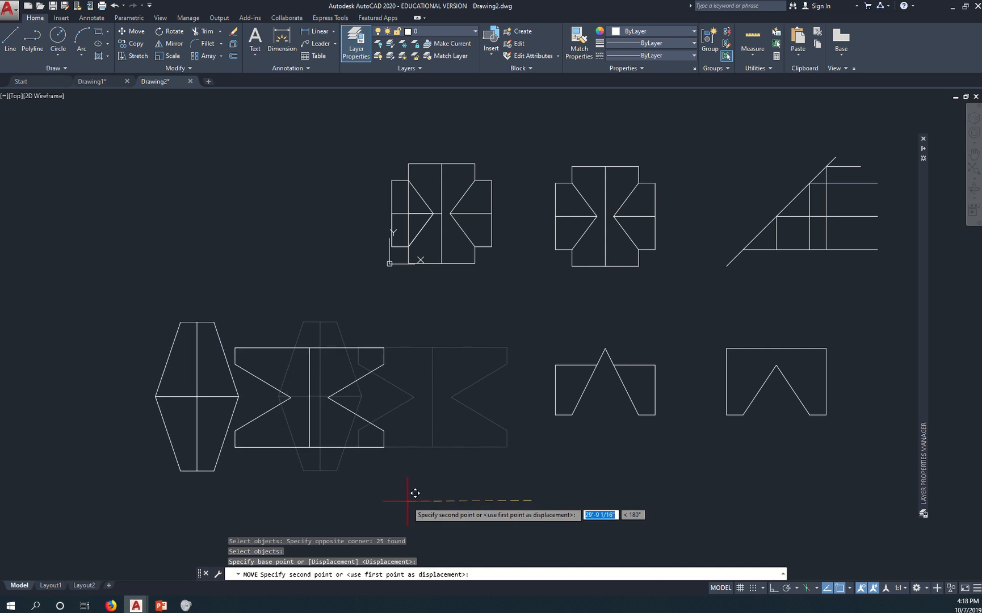
pyautogui.click(351, 488)
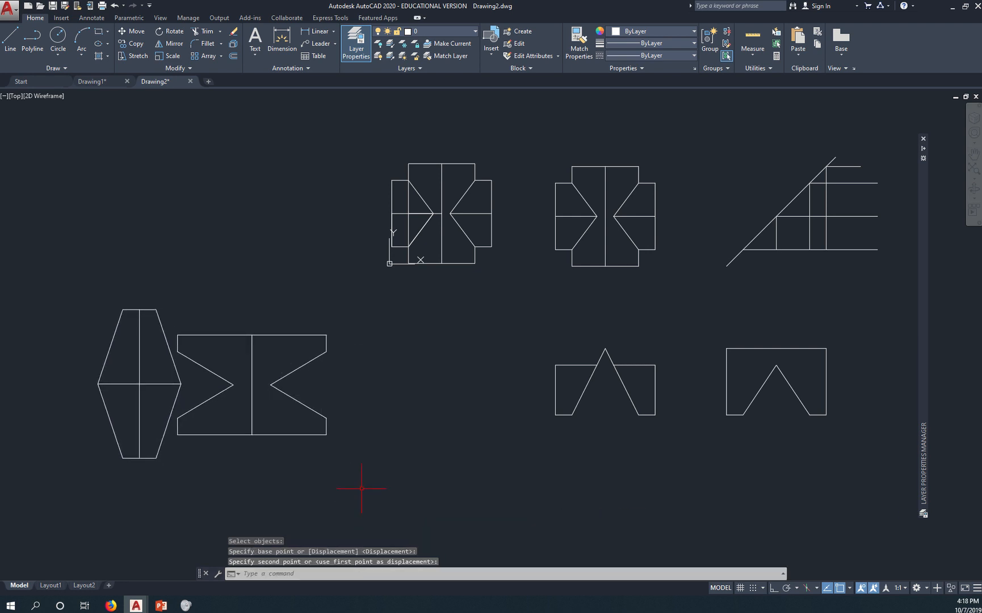
pyautogui.press('Escape')
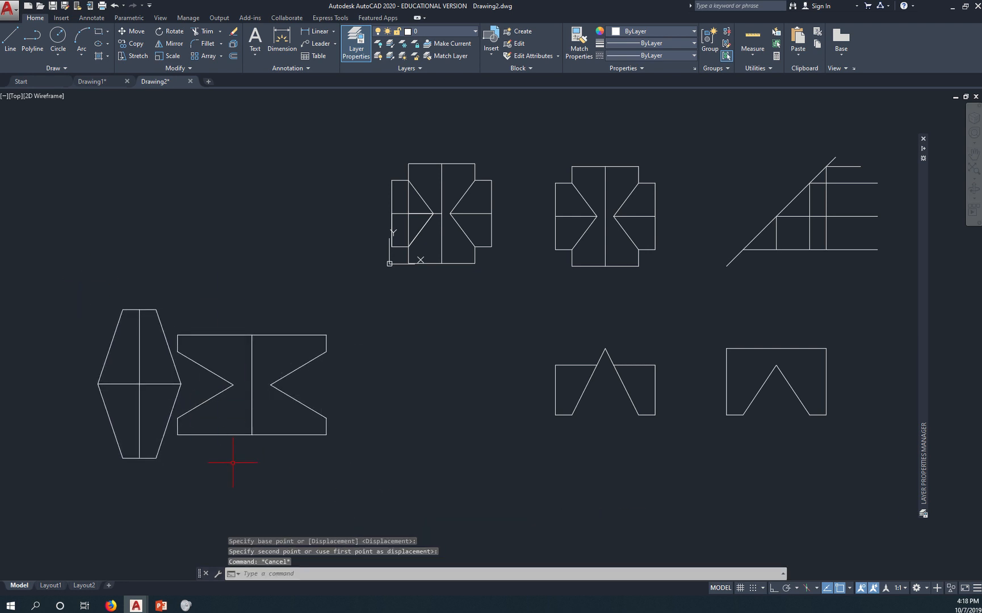